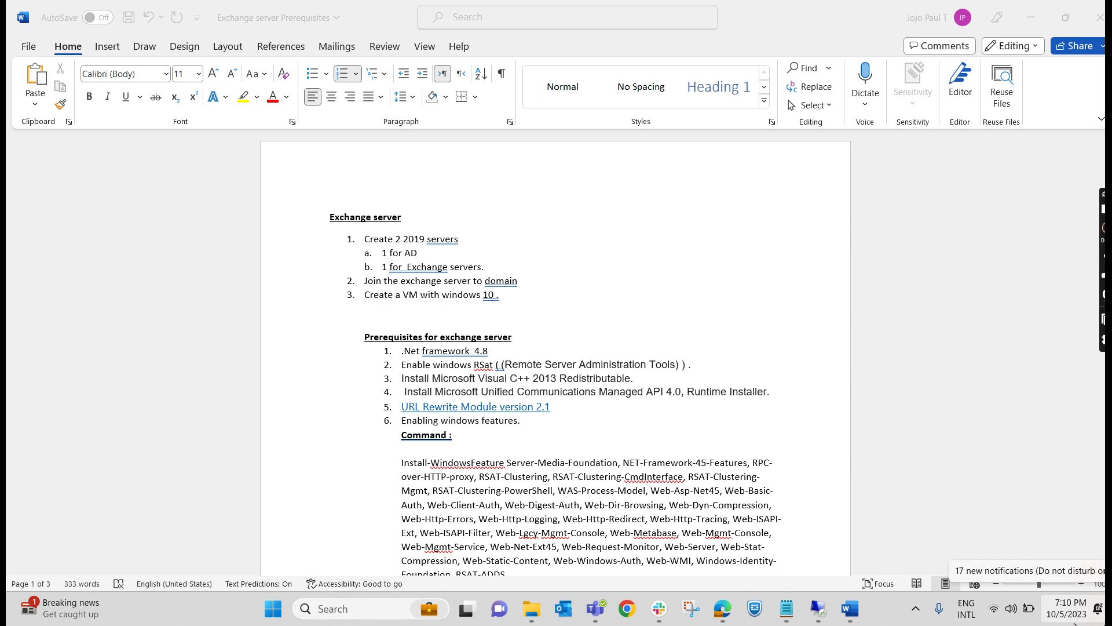
Review the Exchange server setup list in the document, covering the two 2019 servers, the domain join and the Windows 10 VM.
left_click(511, 297)
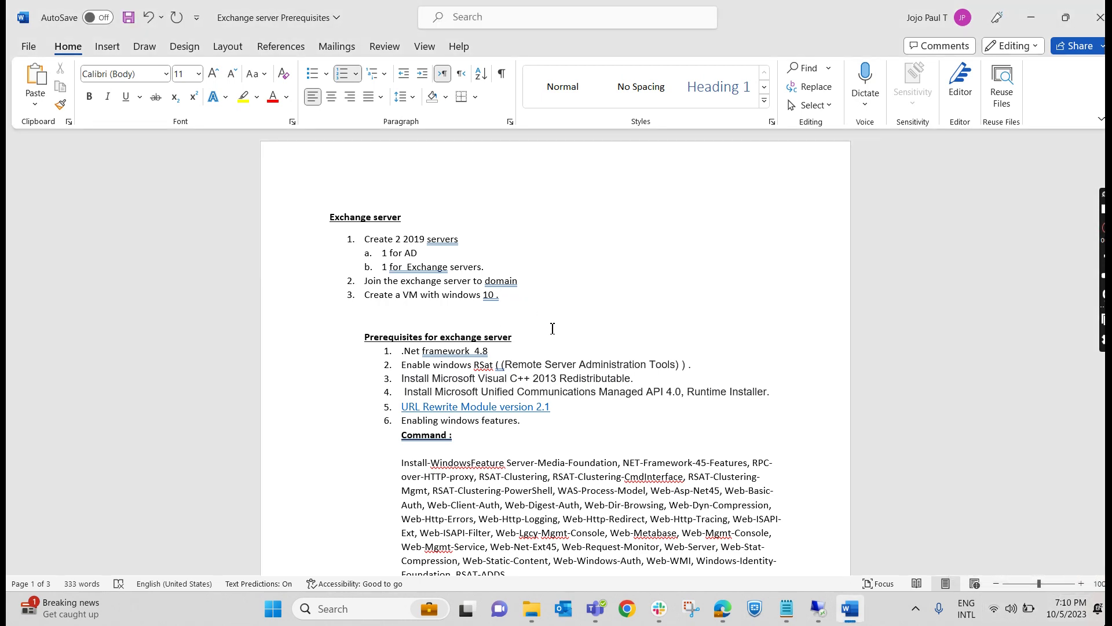
left_click_drag(329, 217, 497, 299)
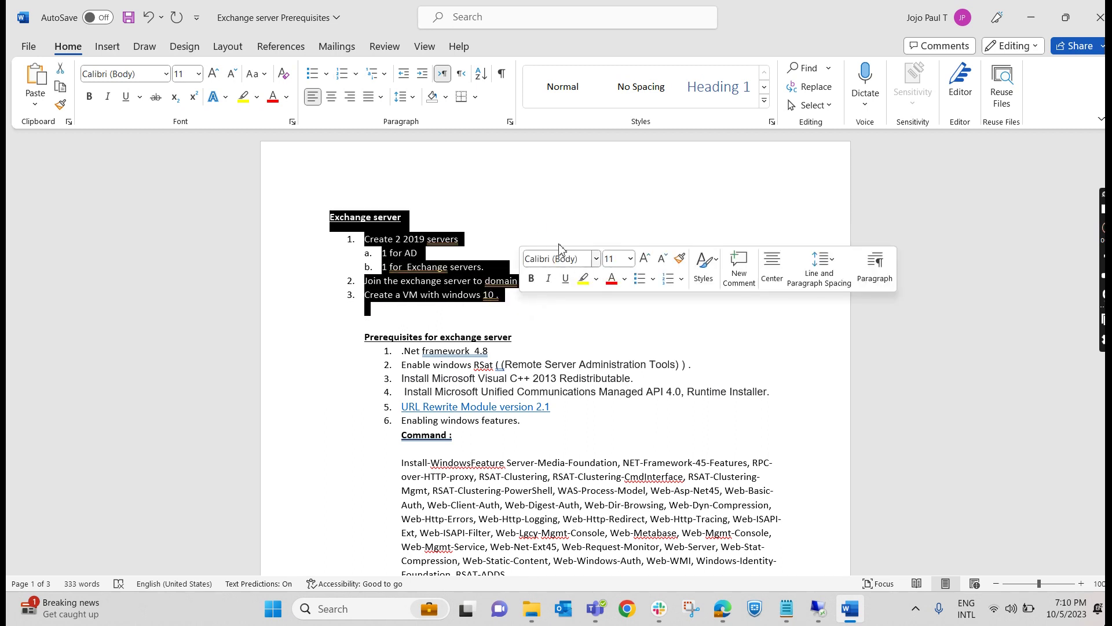
left_click(539, 217)
left_click_drag(478, 249, 367, 238)
left_click(477, 250)
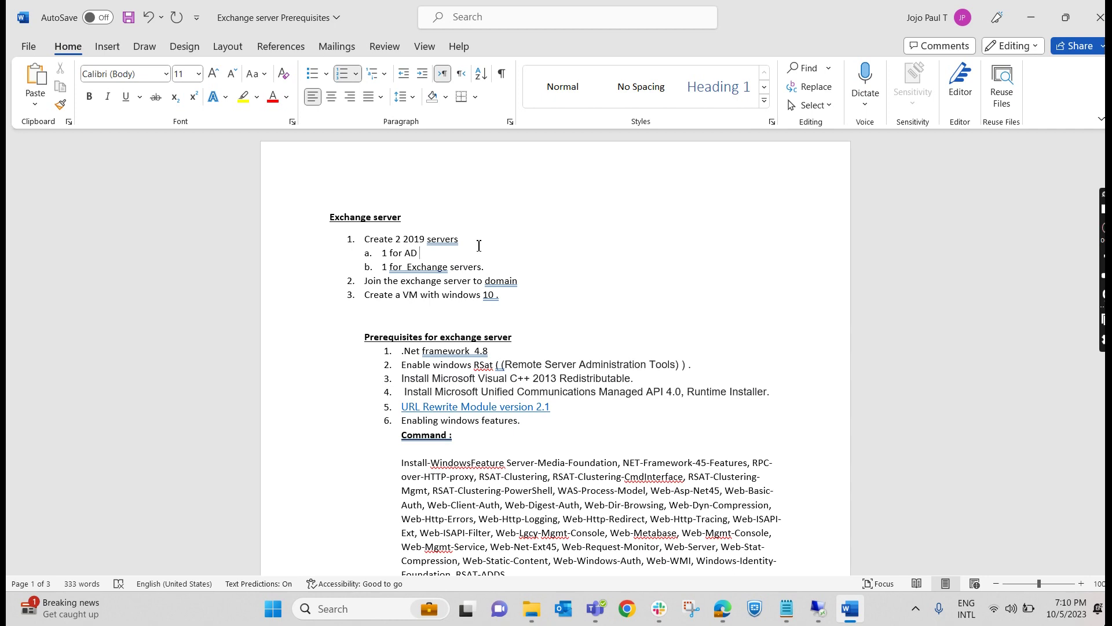
left_click_drag(461, 241, 376, 258)
left_click(425, 255)
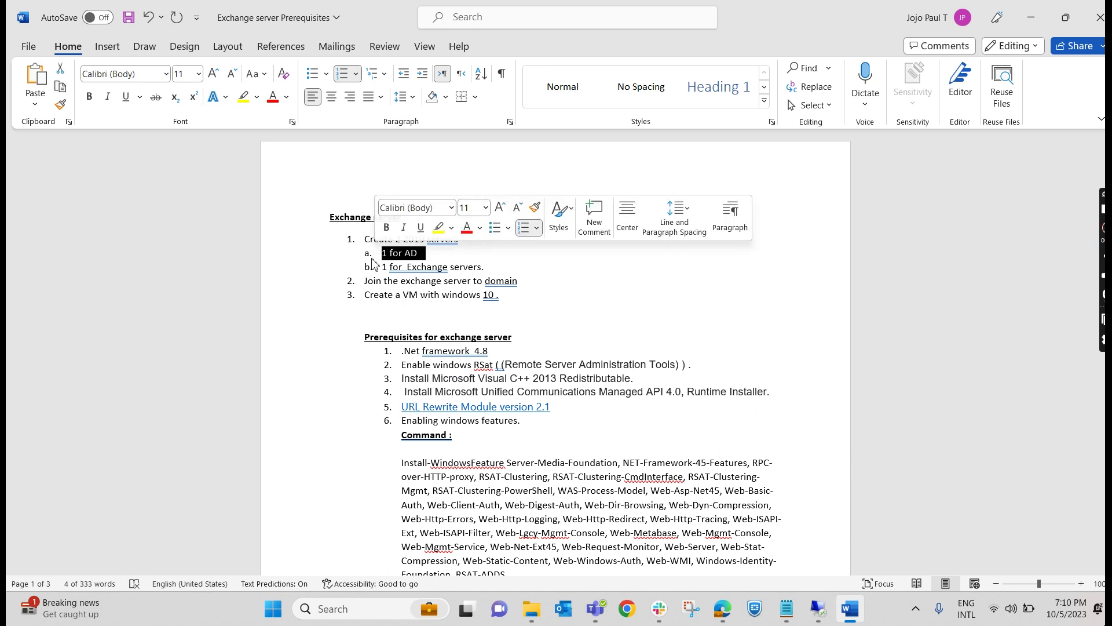
left_click(460, 239)
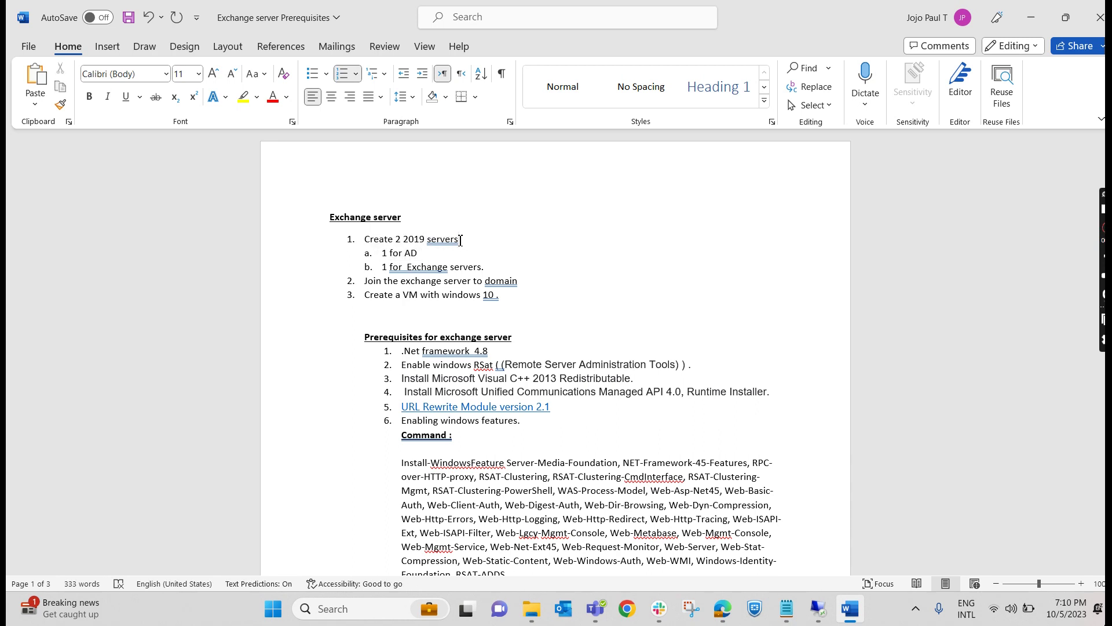
left_click_drag(459, 240, 363, 242)
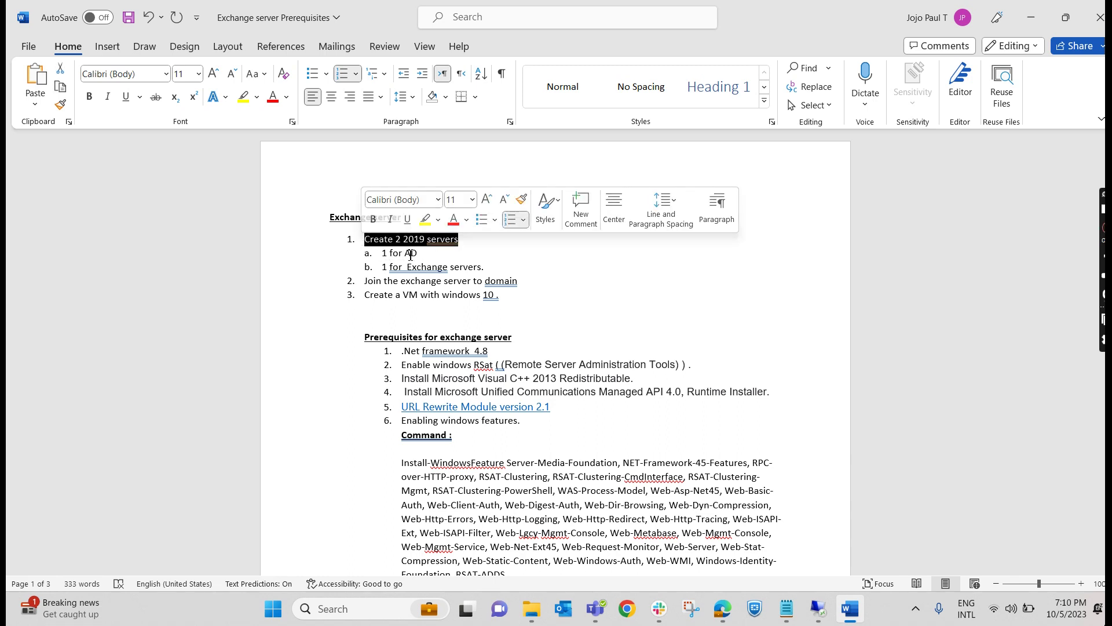
left_click(502, 271)
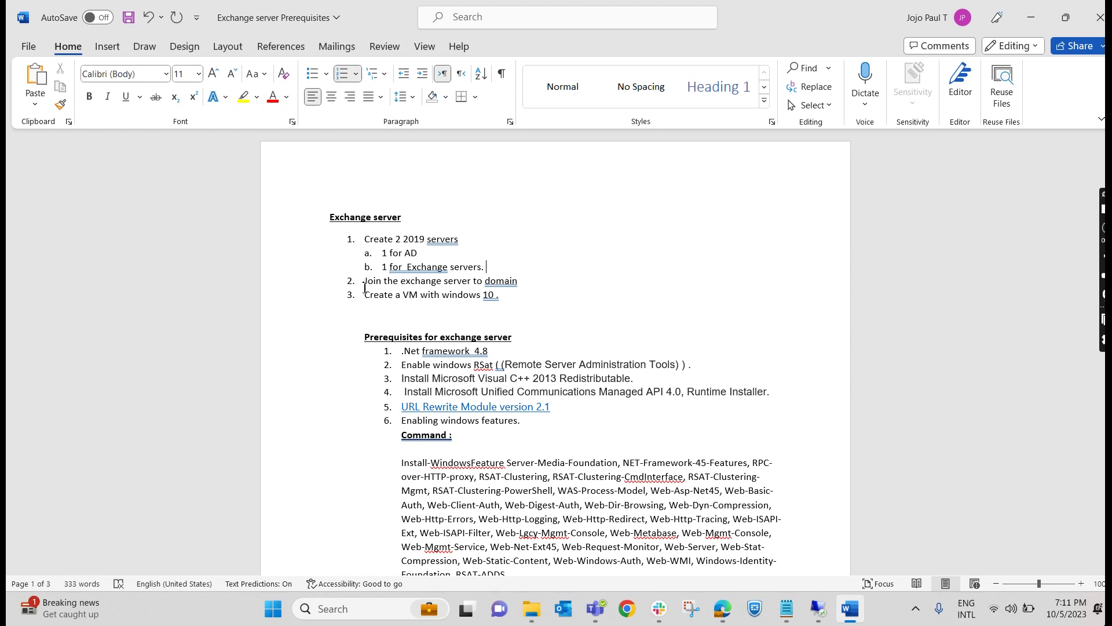
left_click(524, 277)
left_click_drag(519, 303, 328, 213)
left_click(623, 284)
Review the Exchange server prerequisites list, from .NET Framework 4.8 to the command for enabling Windows features.
left_click_drag(487, 350, 404, 350)
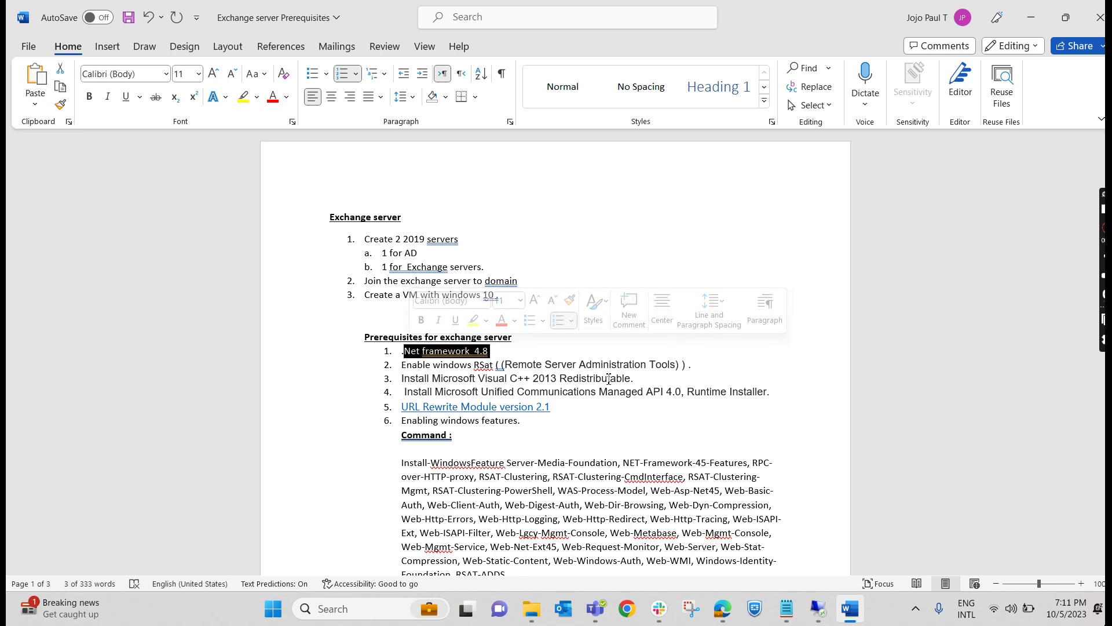
left_click_drag(698, 365, 650, 365)
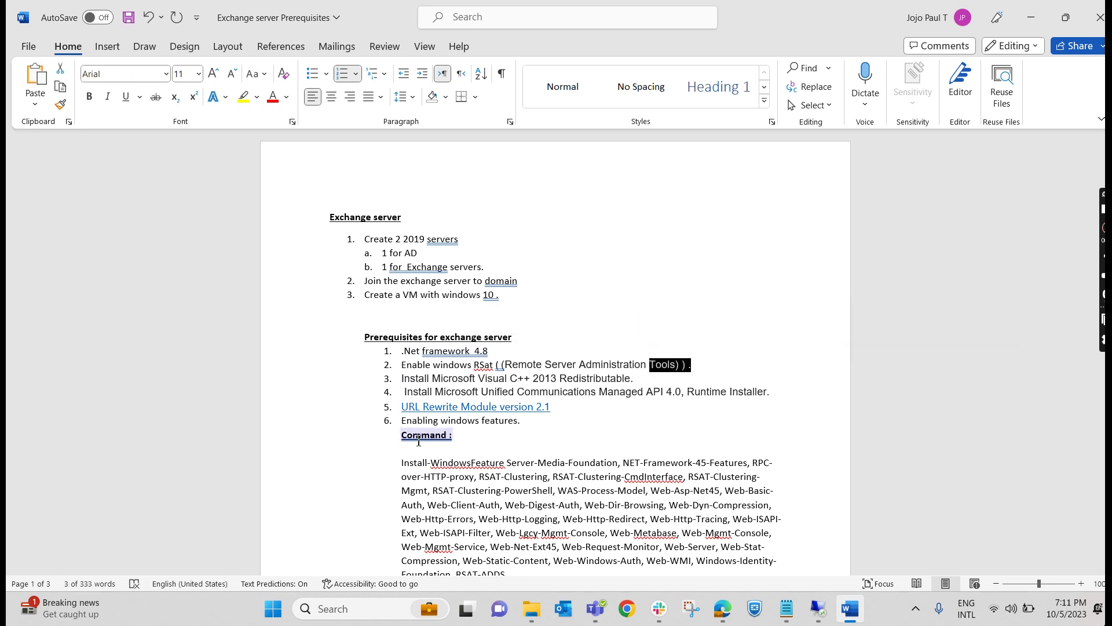
left_click_drag(404, 434, 524, 571)
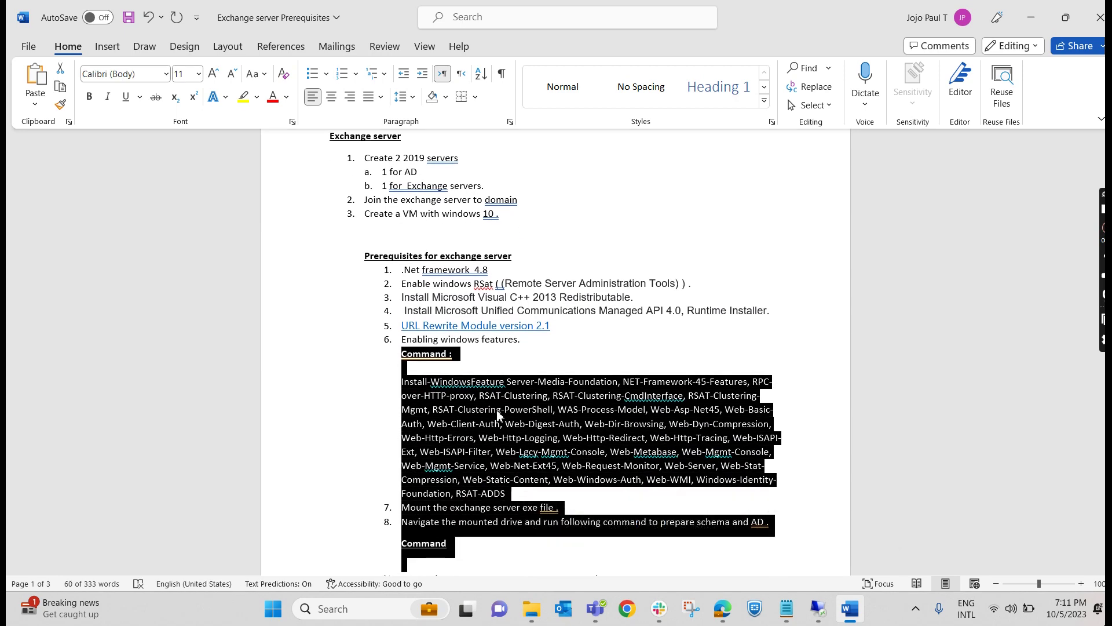
left_click(579, 363)
left_click_drag(478, 299, 603, 299)
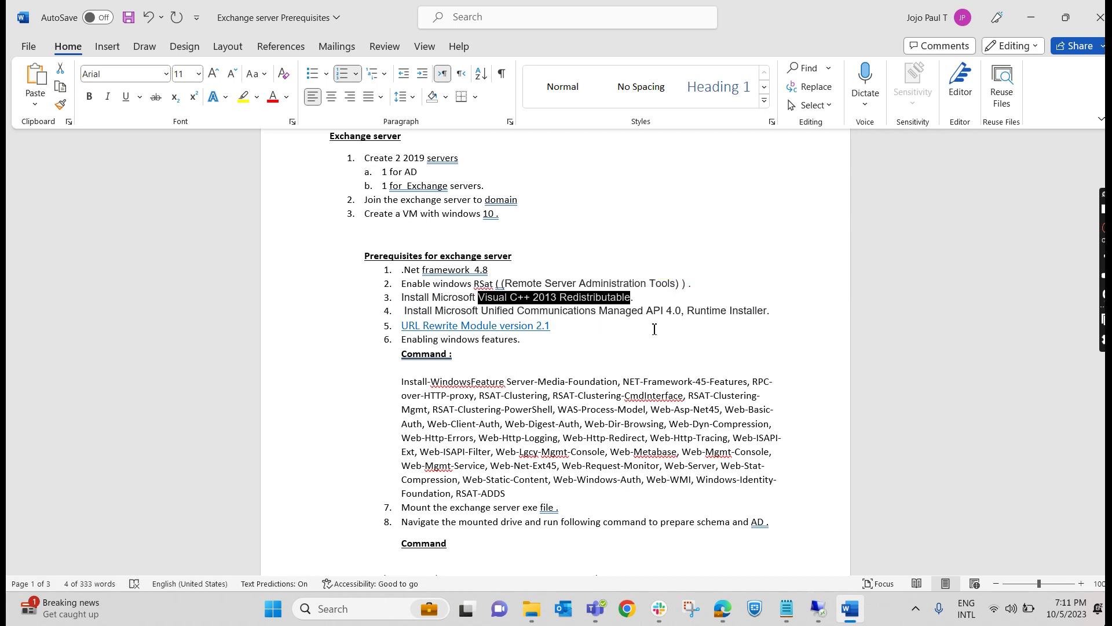
left_click(624, 337)
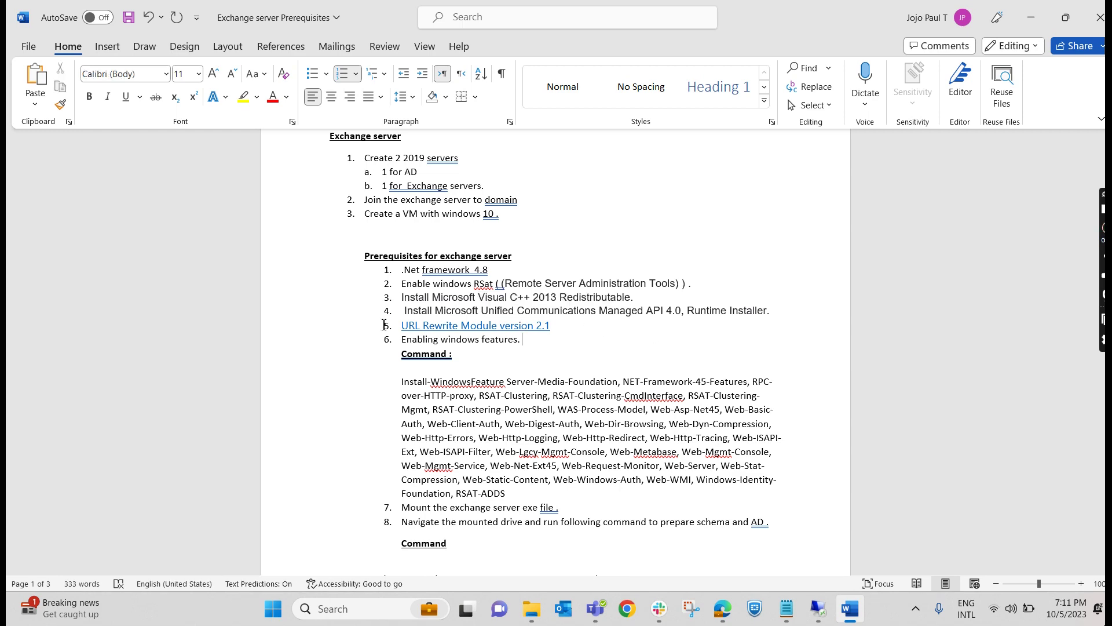
Examine the document's setup.exe commands for preparing the schema, AD and domains.
scroll(557, 355, "down", 2)
scroll(557, 358, "down", 4)
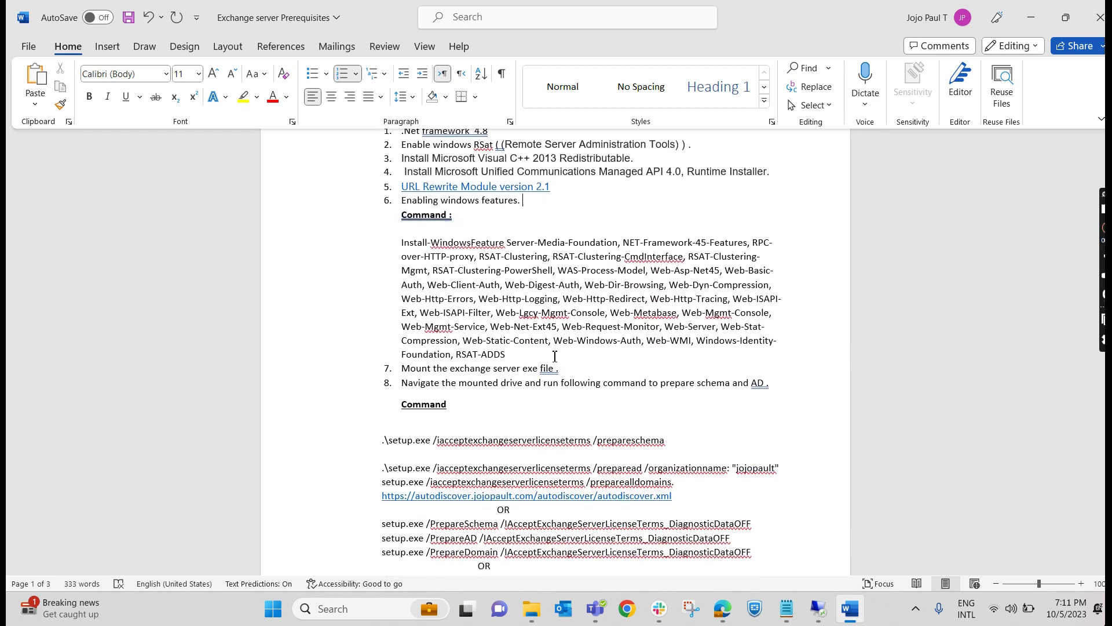
left_click_drag(400, 336, 671, 524)
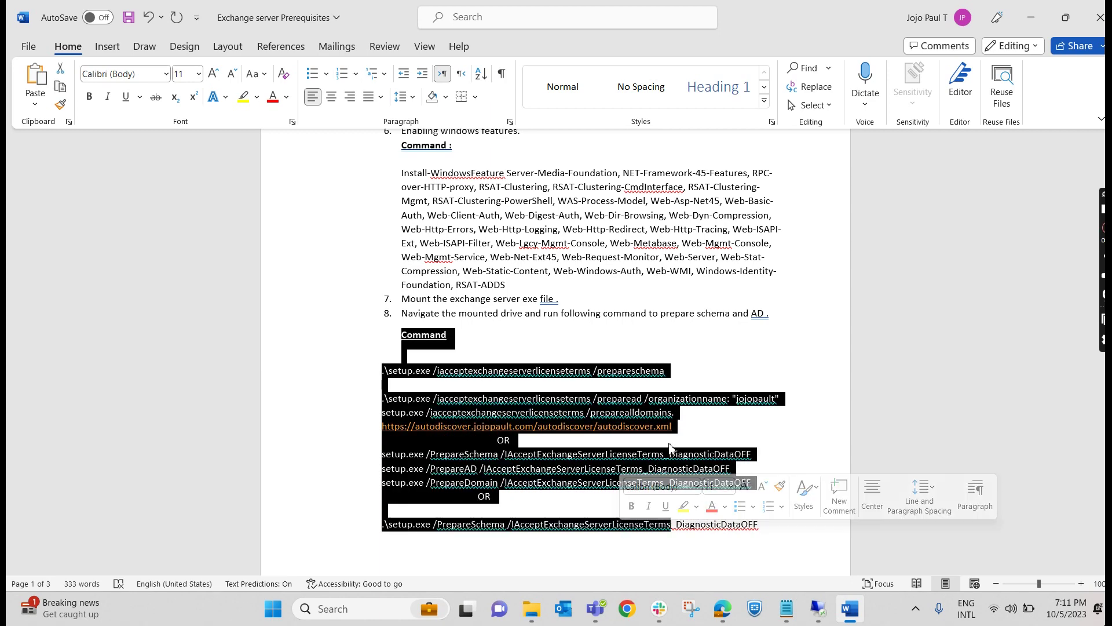
left_click(704, 426)
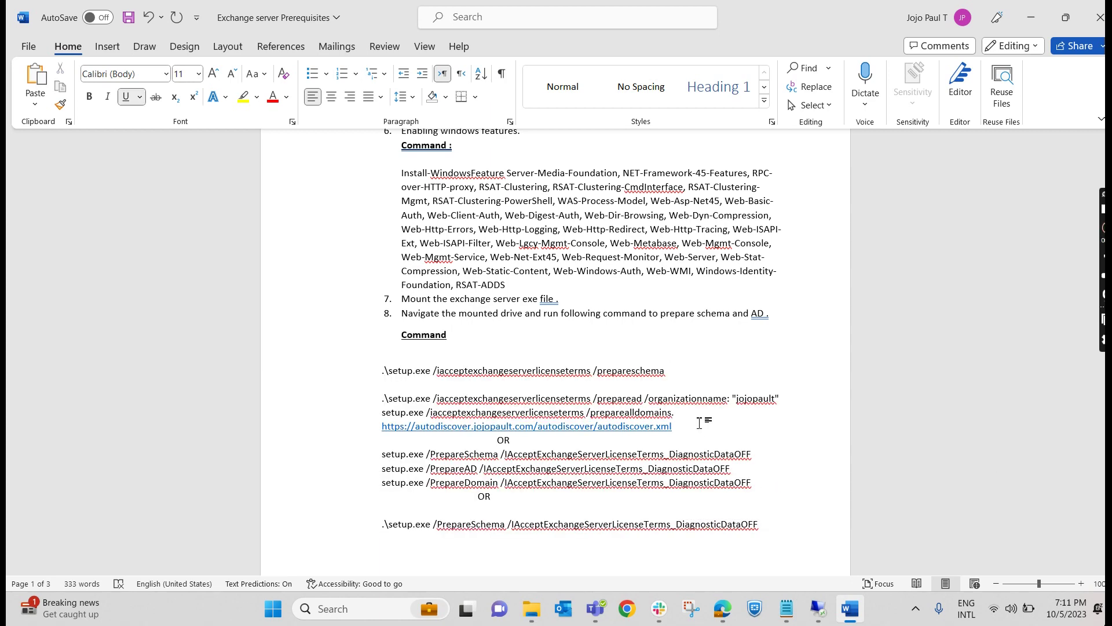
left_click(673, 359)
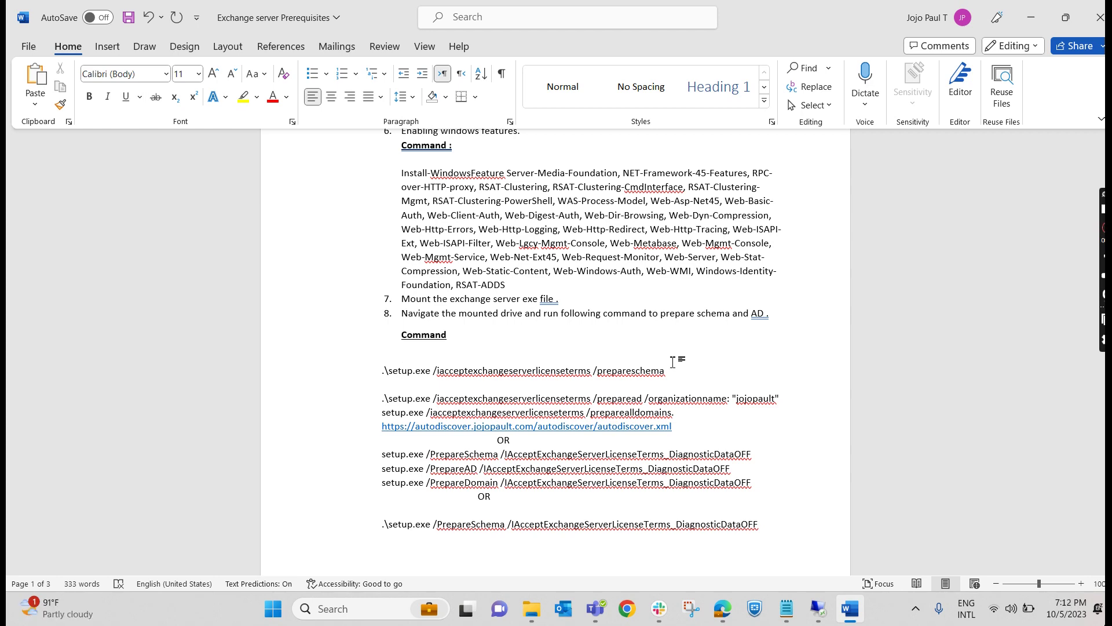
scroll(673, 362, "up", 5)
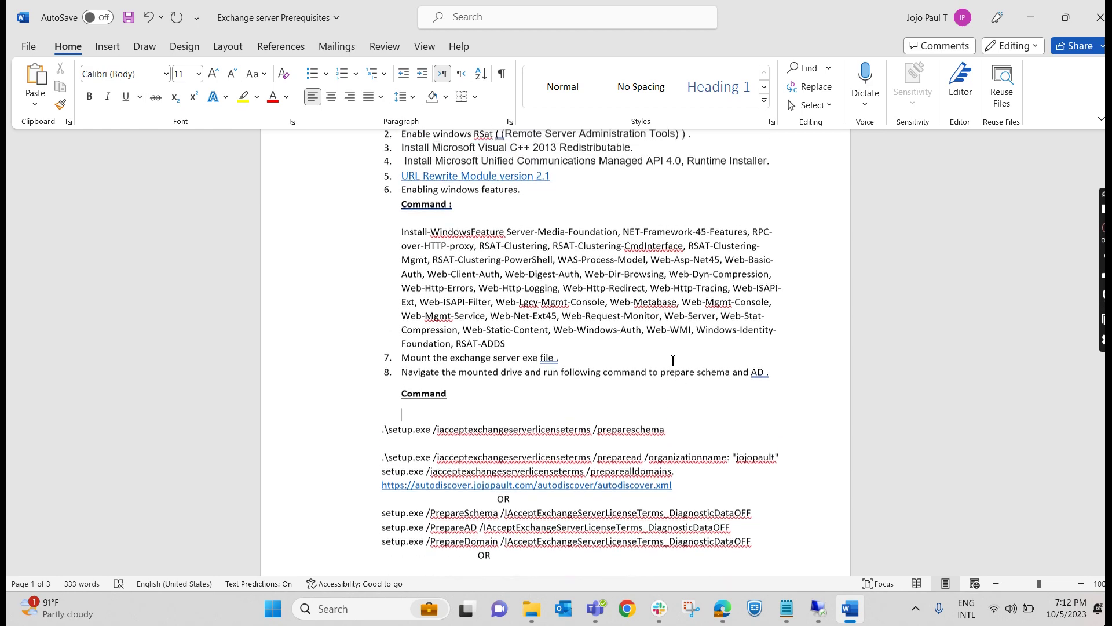
Switch to the Remote Desktop session and examine the Exchange 2019 disc image and prerequisite installers in the Downloads folder.
left_click(818, 609)
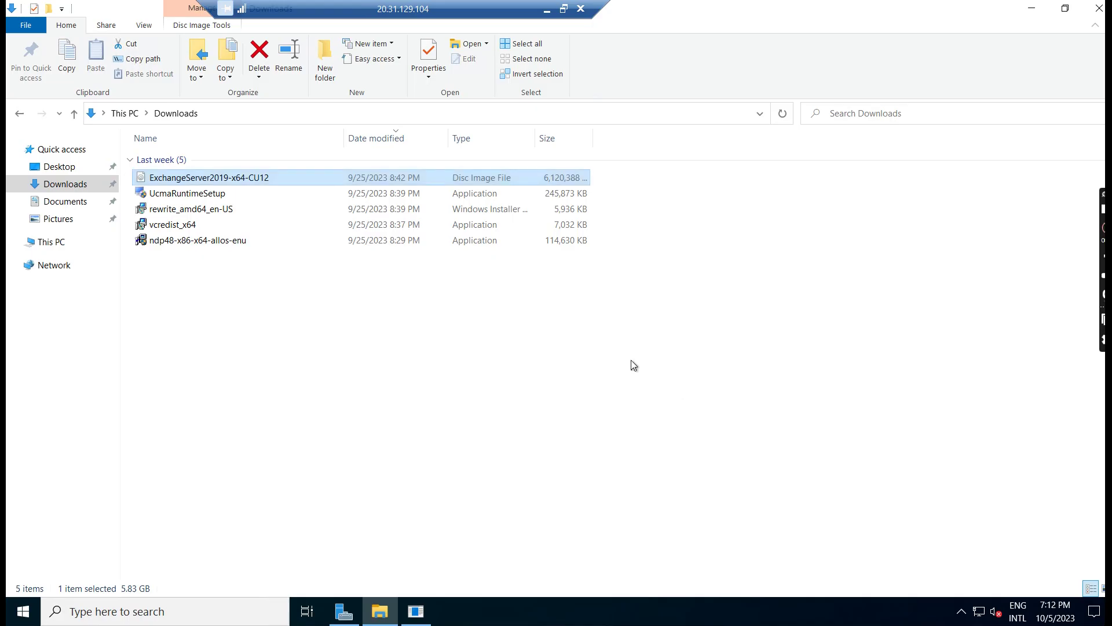
left_click(436, 335)
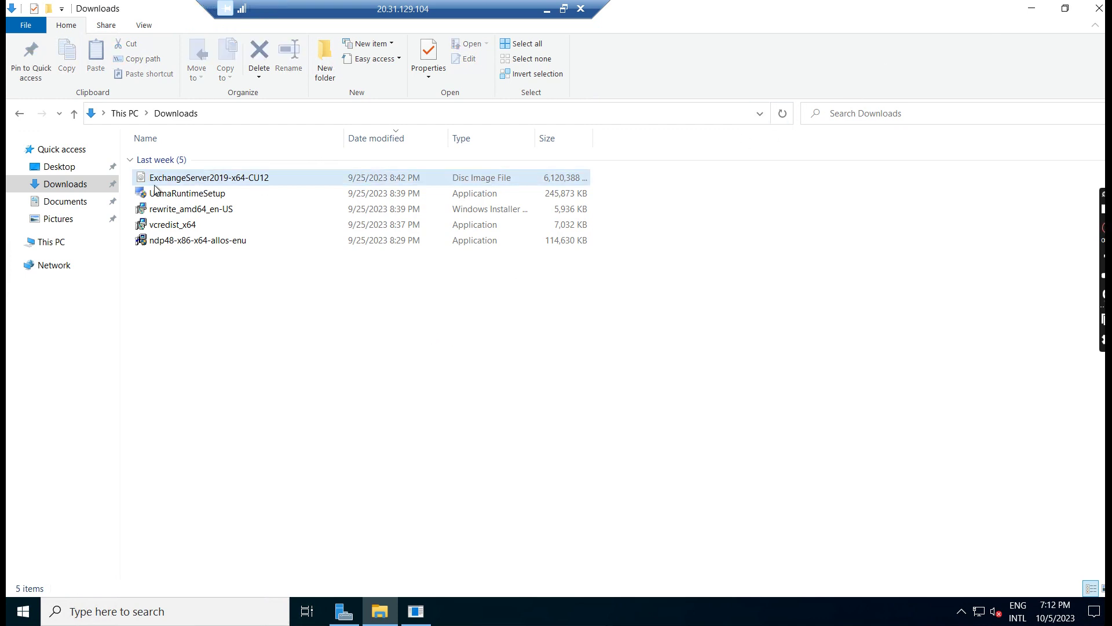
left_click(242, 180)
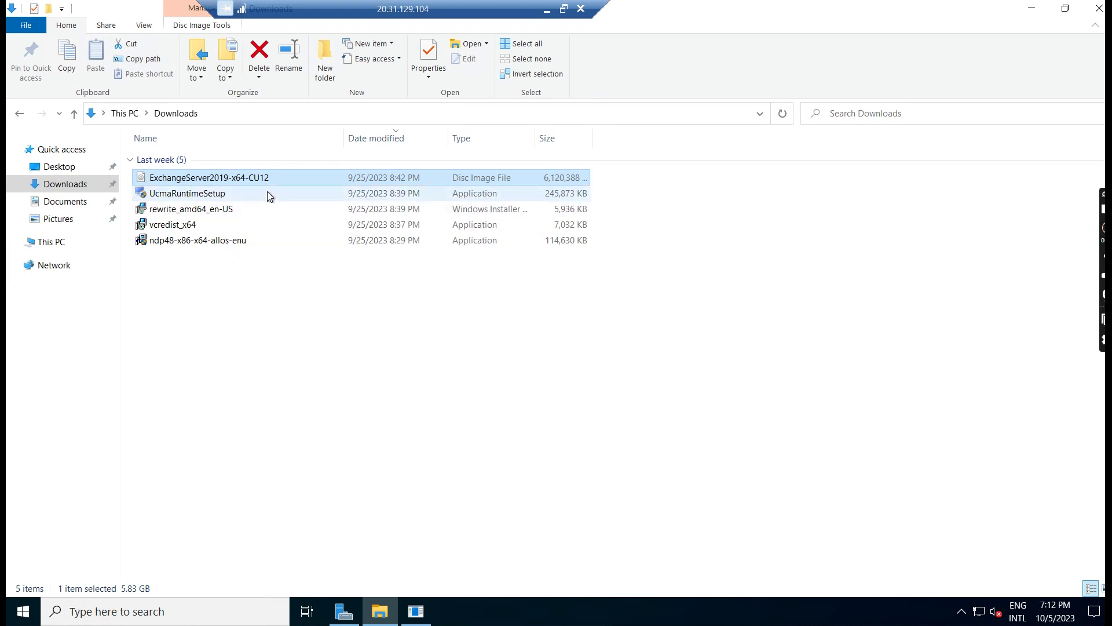
left_click(214, 197)
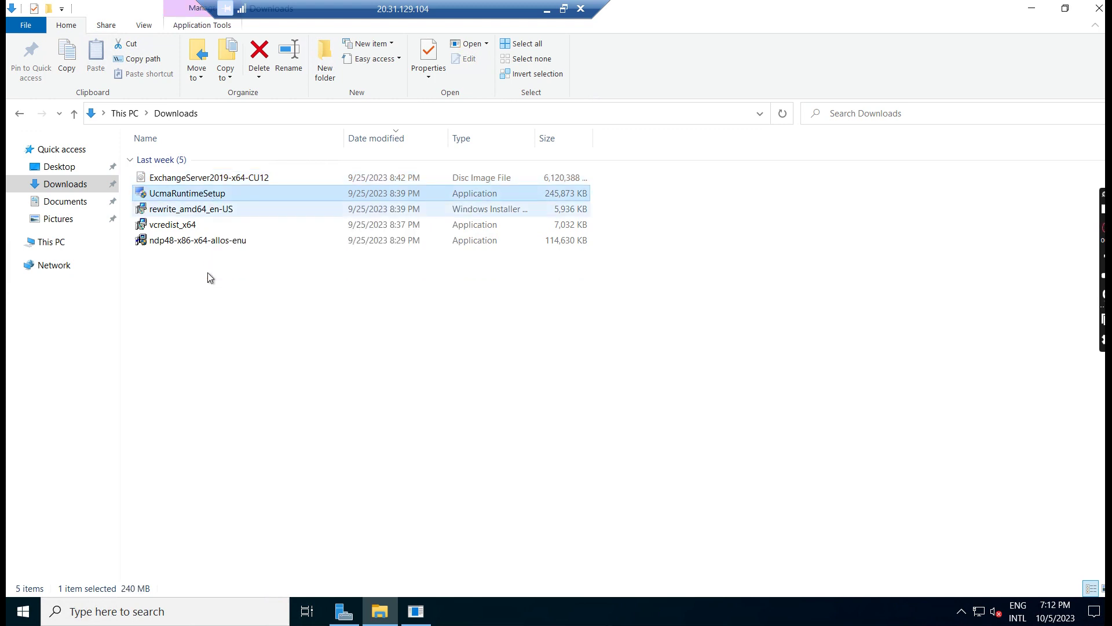
left_click(190, 225)
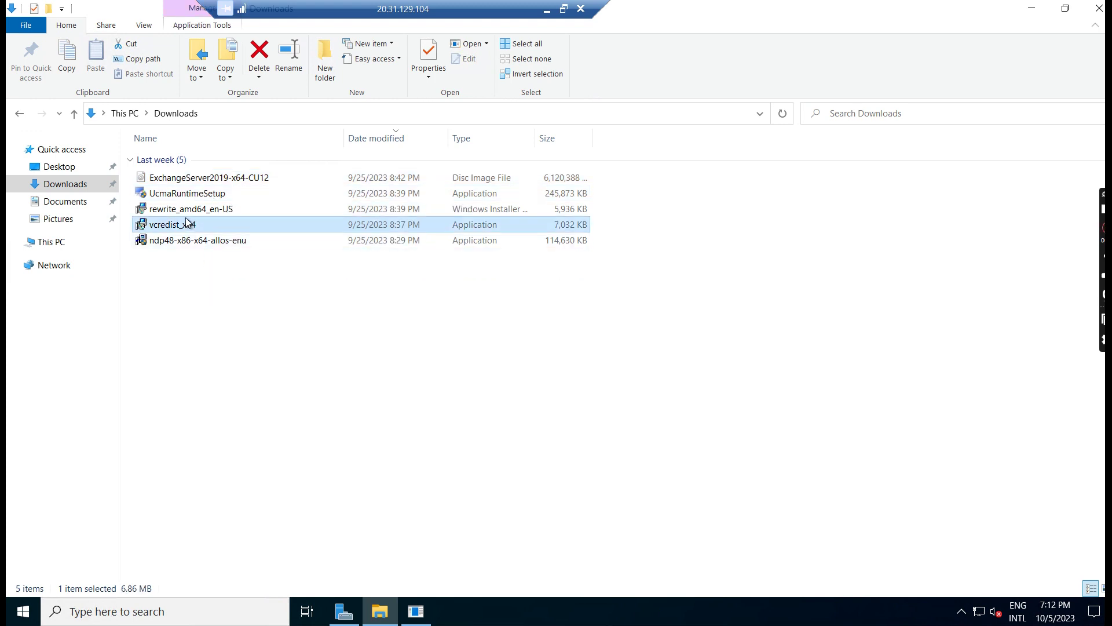
left_click(189, 213)
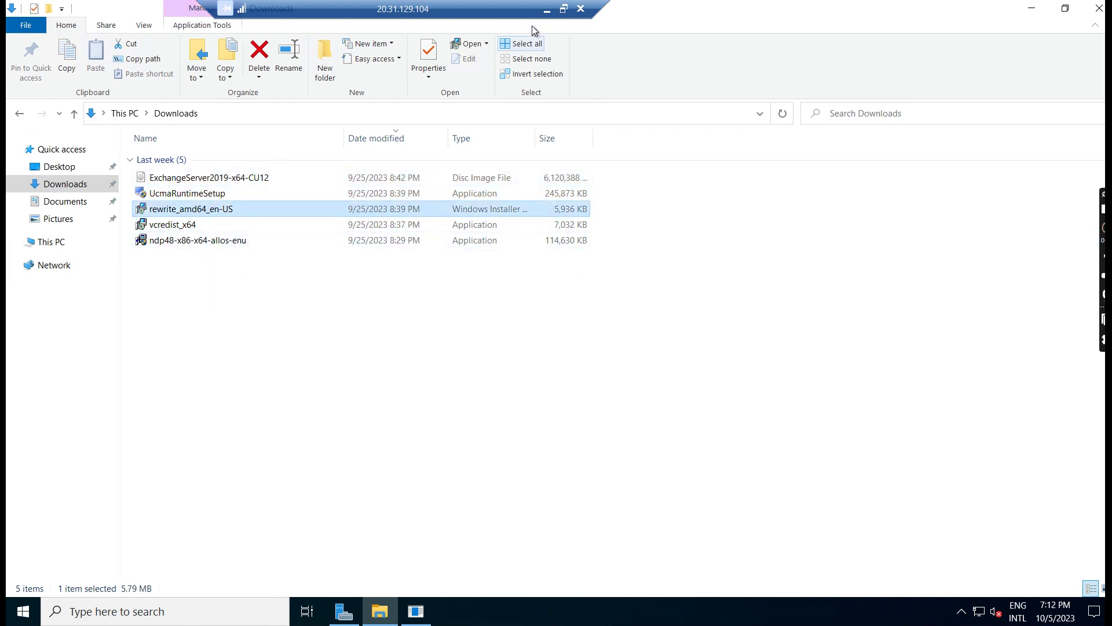
Launch Microsoft Edge on the remote server.
left_click(544, 9)
left_click_drag(534, 273, 401, 200)
left_click(787, 612)
left_click(139, 618)
type("ed")
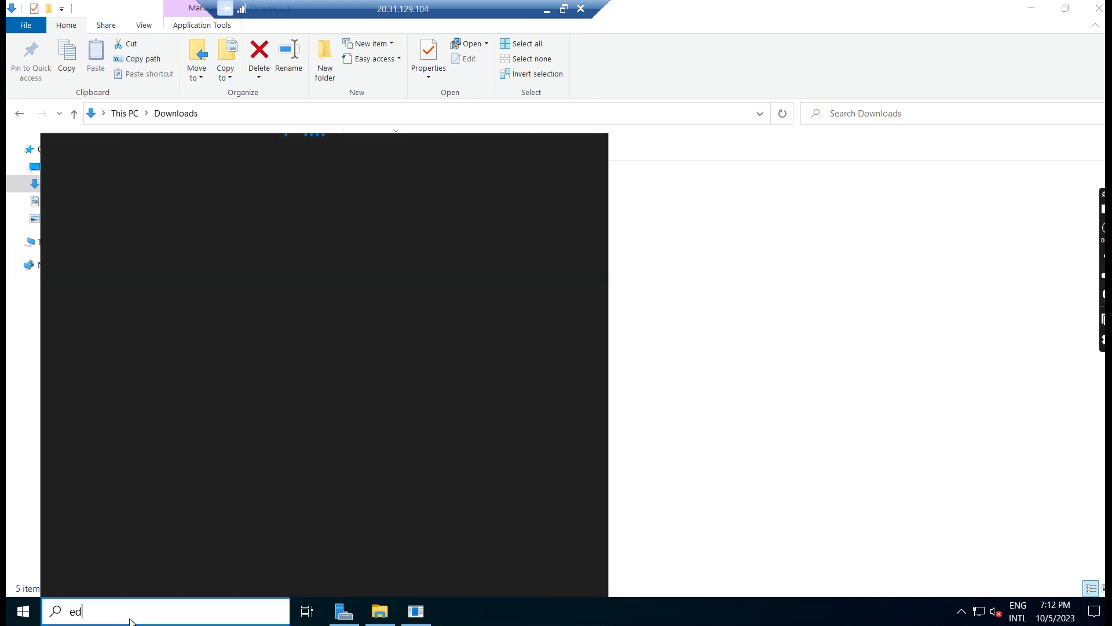
key("Return")
Try a Bing search for the suggested query "prerequsites for installing exchnage server 2019".
left_click(230, 42)
type("prer")
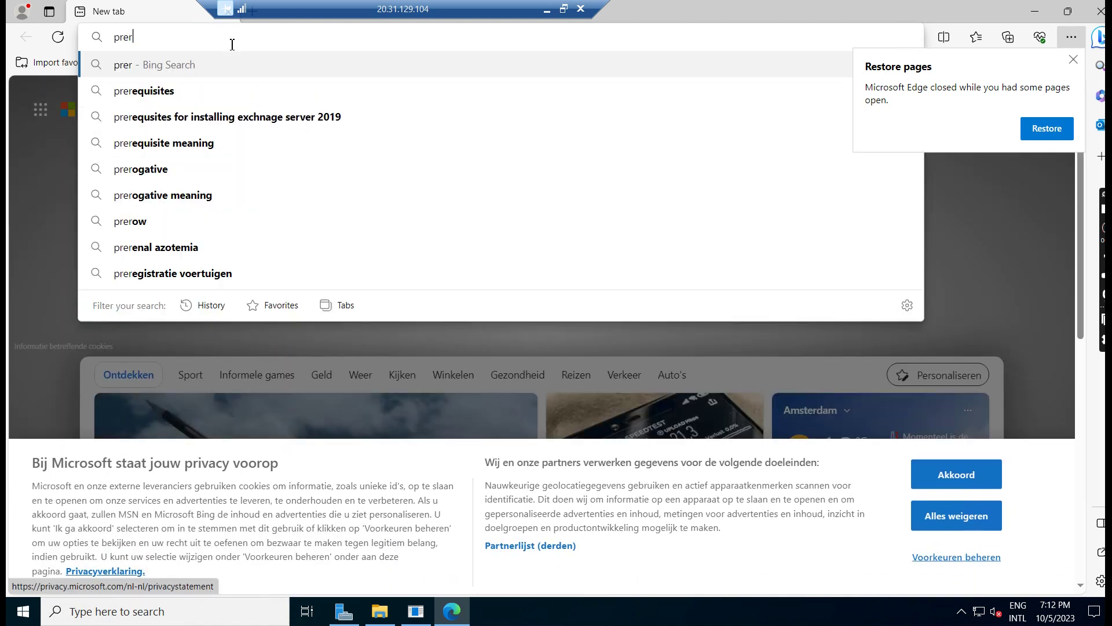
key("Down")
key("Down")
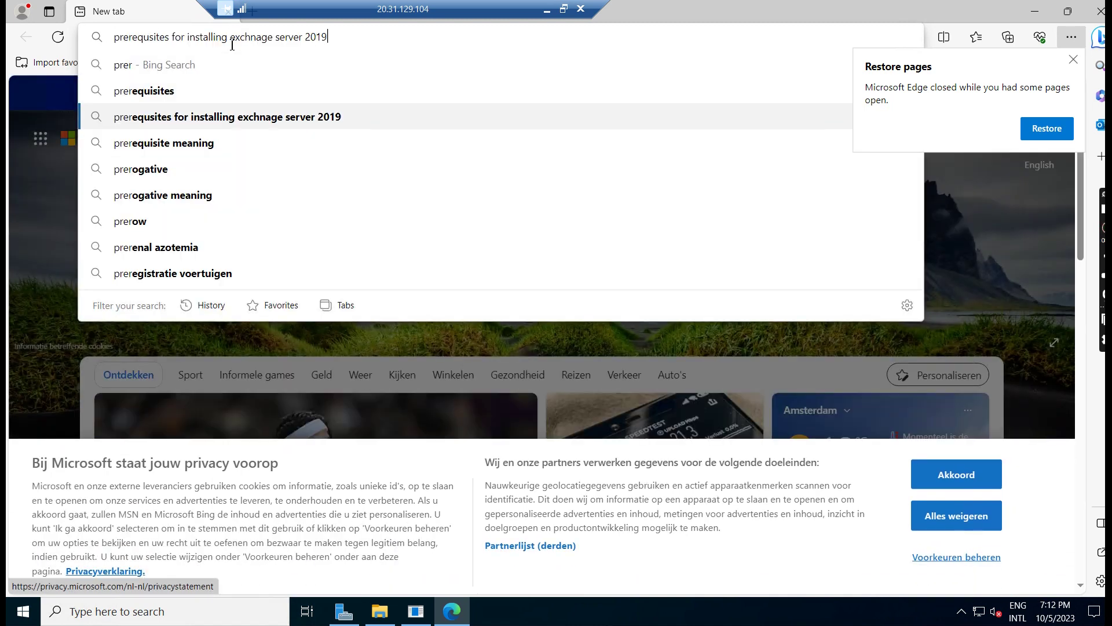
key("Return")
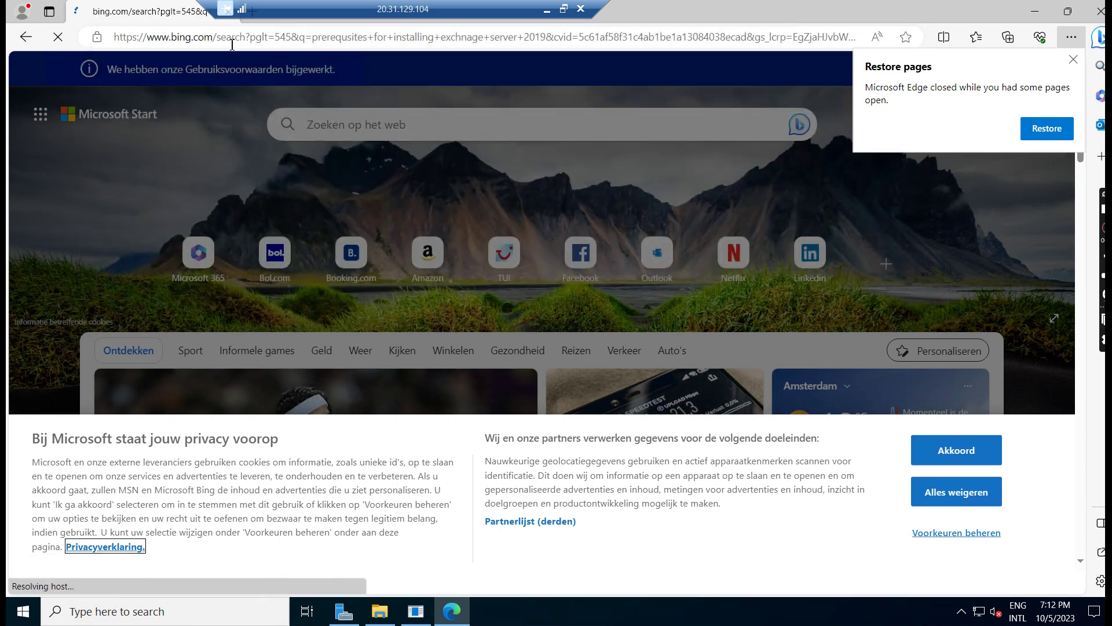
Search Google for "prerequsites for installing exchnage server 2019" and open Microsoft's Exchange Server prerequisites result in a new tab.
left_click_drag(409, 84, 178, 73)
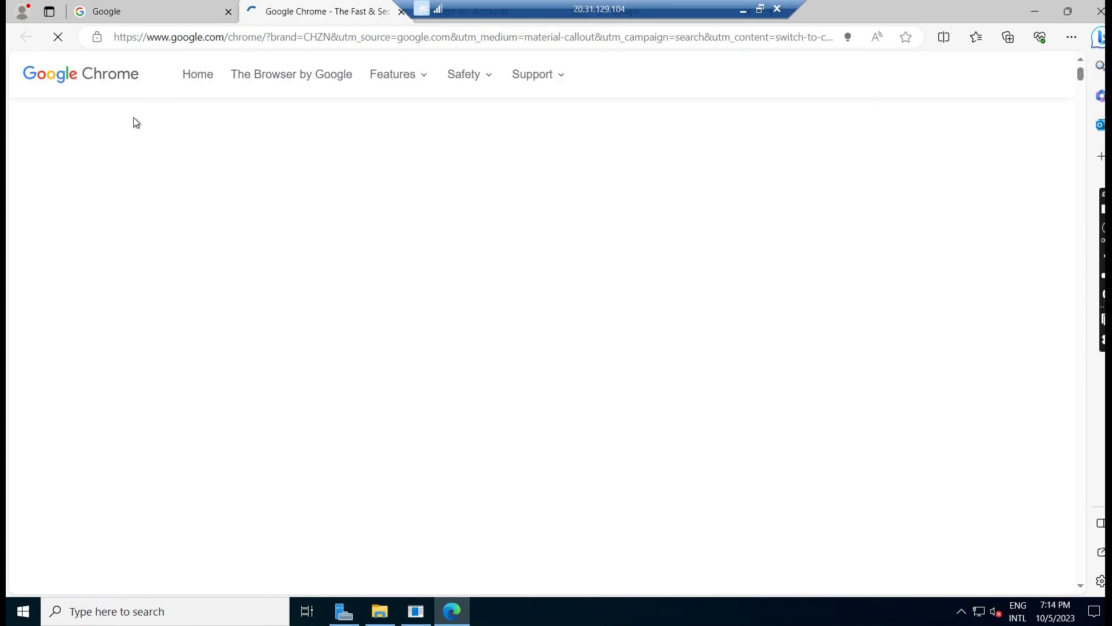
left_click(125, 11)
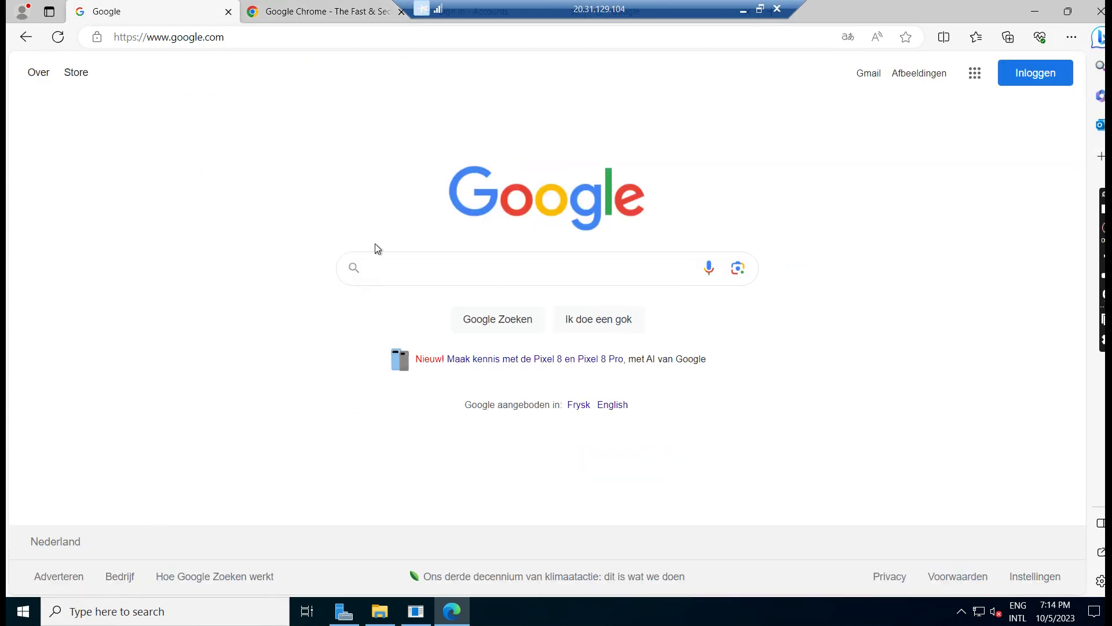
type("prerequsites for installing exchnage server 2019")
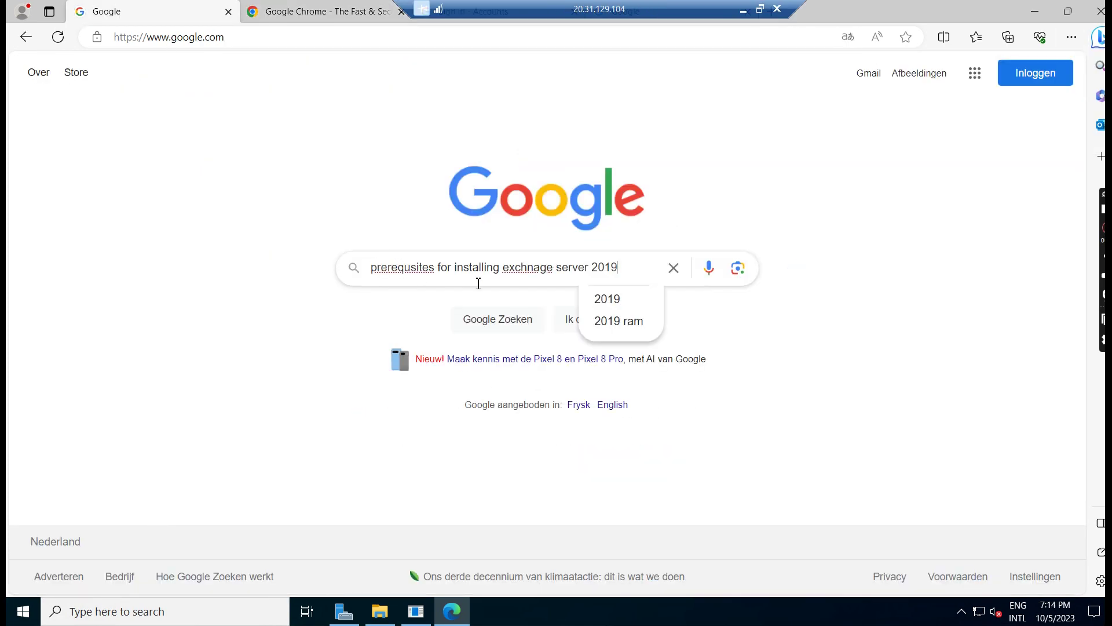
key("Return")
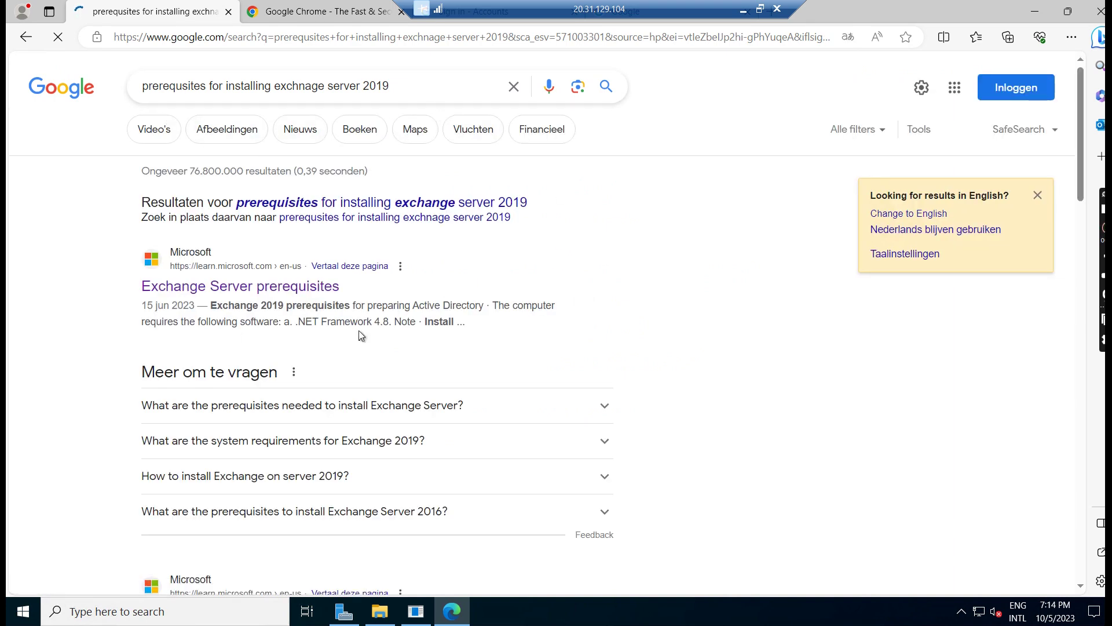
right_click(207, 291)
left_click(280, 303)
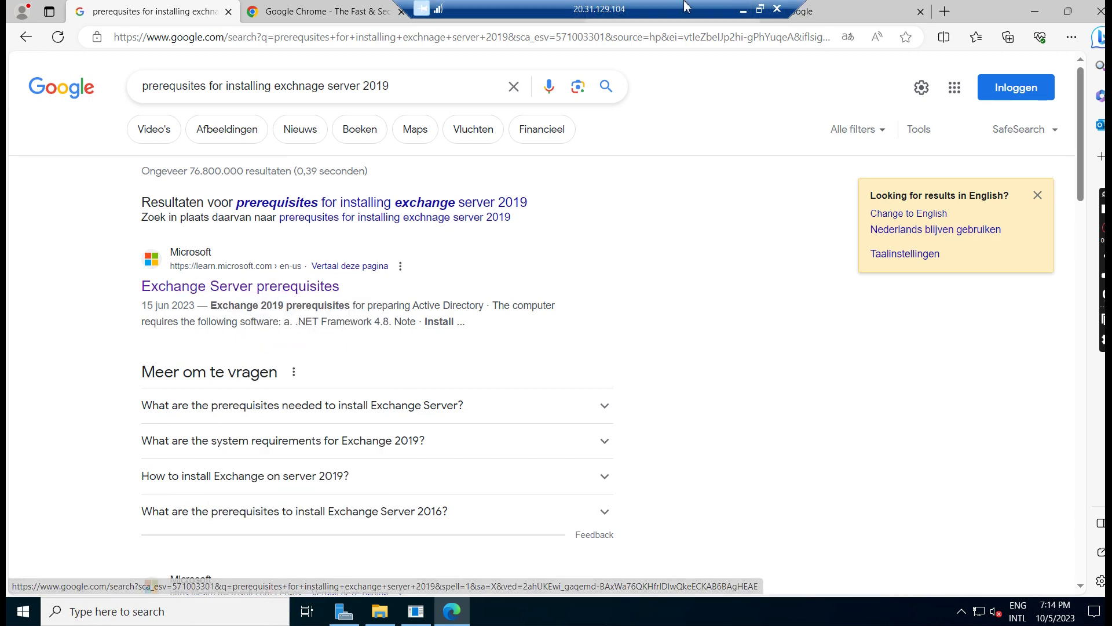
Examine the Exchange 2019 prerequisites for preparing Active Directory on the Microsoft page, including the Visual C++ Redistributable Package for Visual Studio 2012.
left_click(759, 8)
double_click(652, 72)
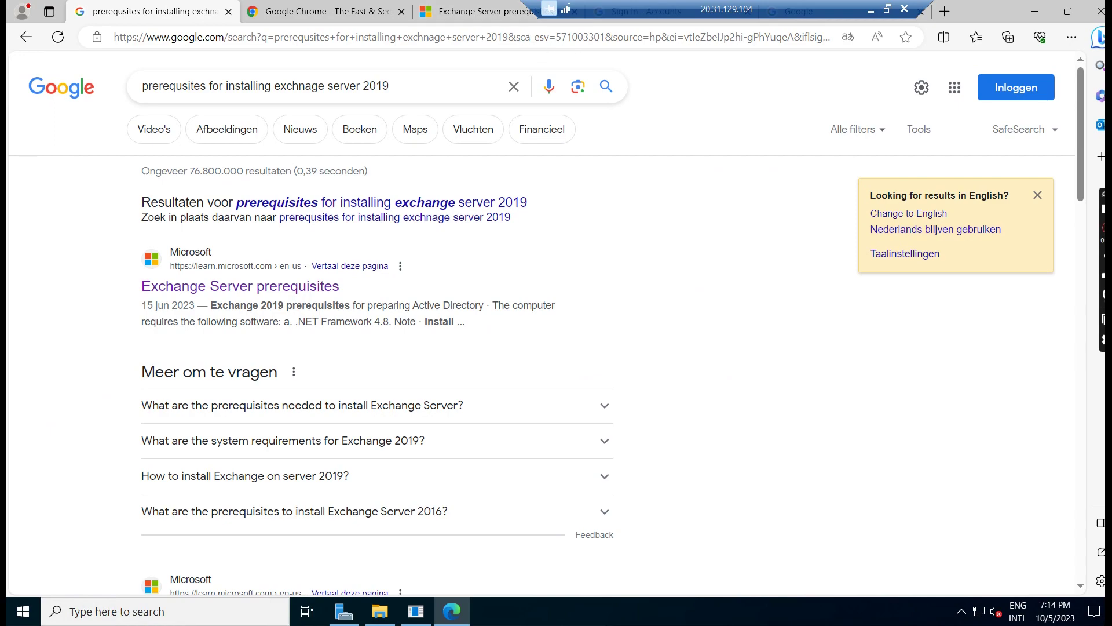
left_click(496, 11)
scroll(604, 416, "down", 15)
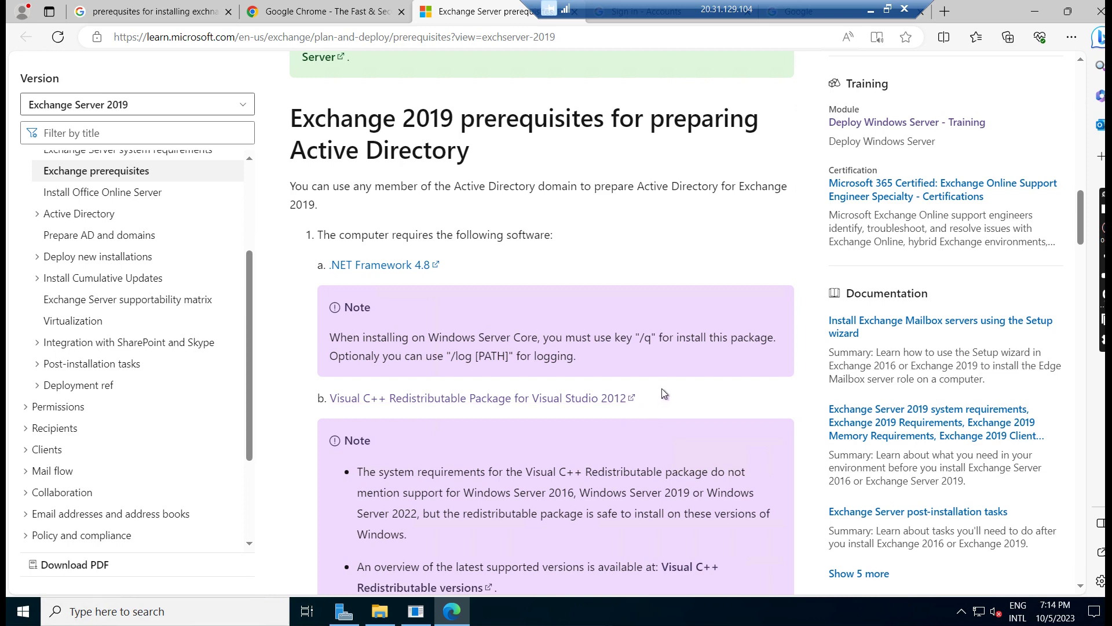
left_click_drag(636, 395, 340, 387)
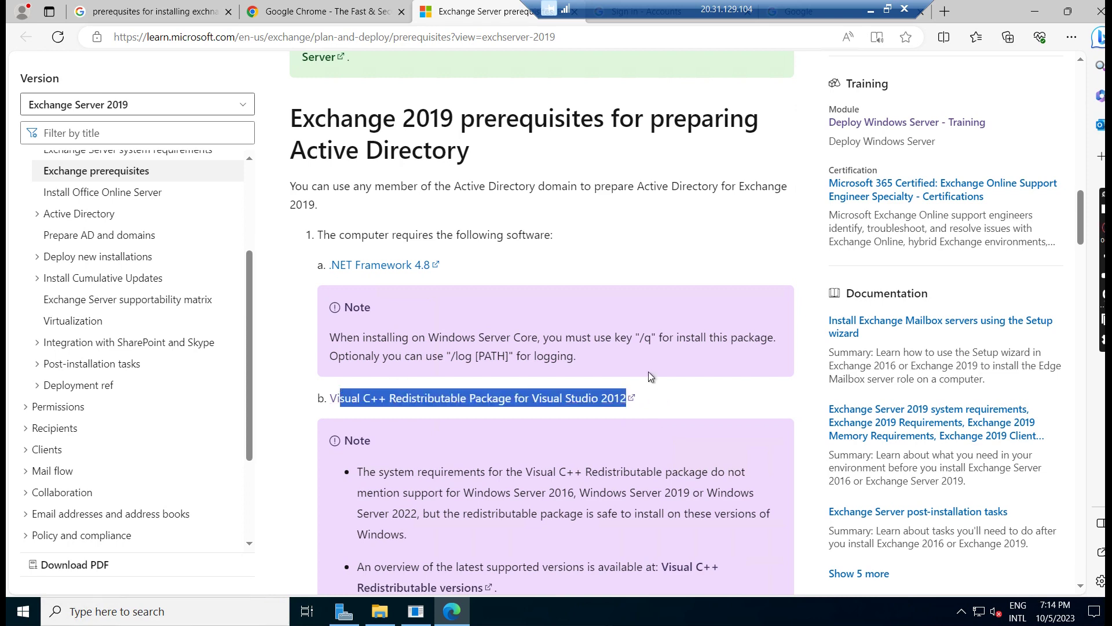
Examine the Exchange 2019 Mailbox server prerequisites for Windows Server 2019 and 2022, including Unified Communications Managed API 4.0.
scroll(403, 328, "down", 8)
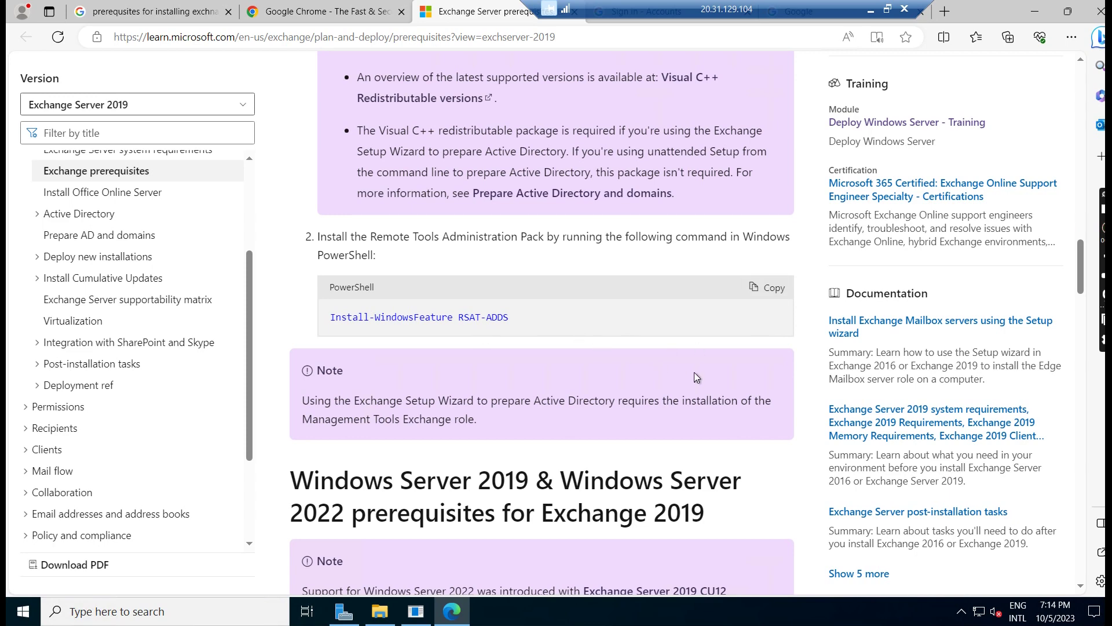
scroll(695, 368, "down", 1)
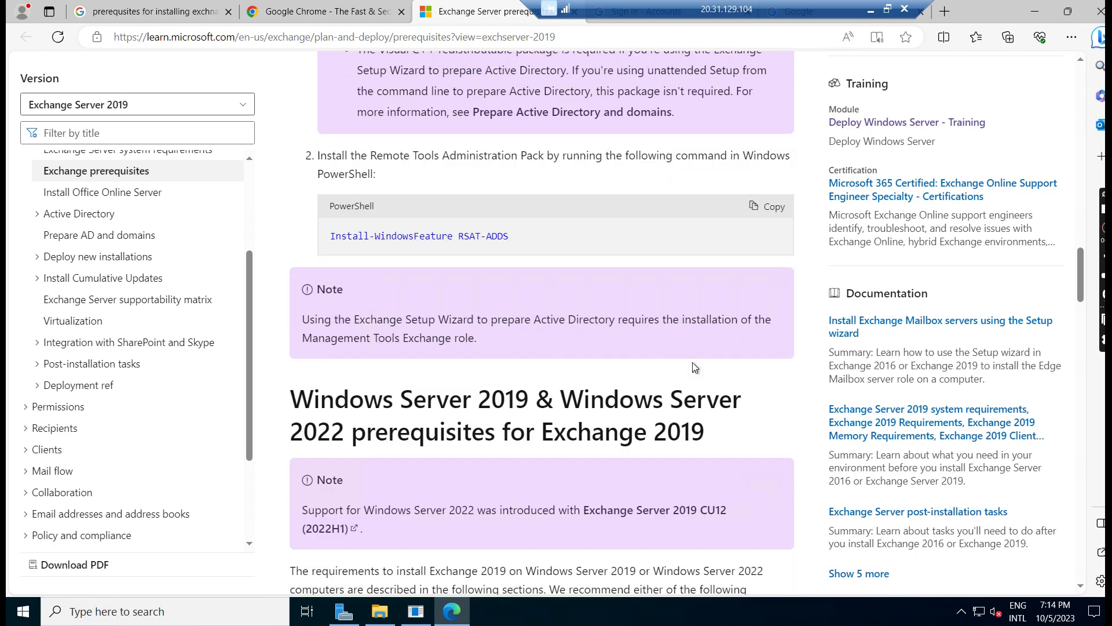
scroll(693, 363, "down", 5)
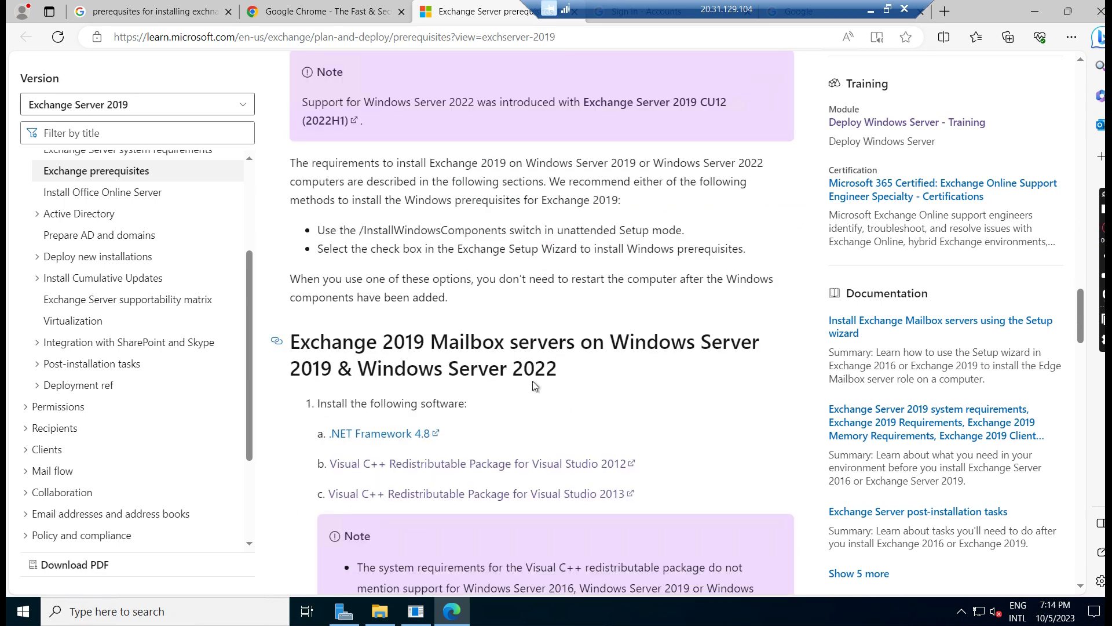
scroll(538, 416, "down", 8)
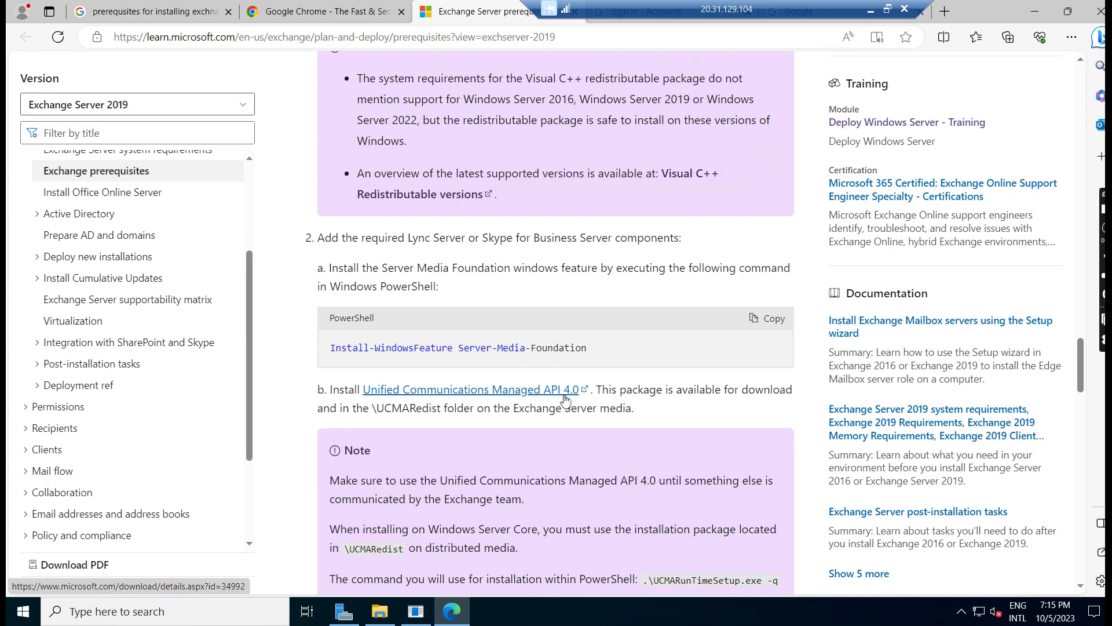
scroll(565, 399, "down", 4)
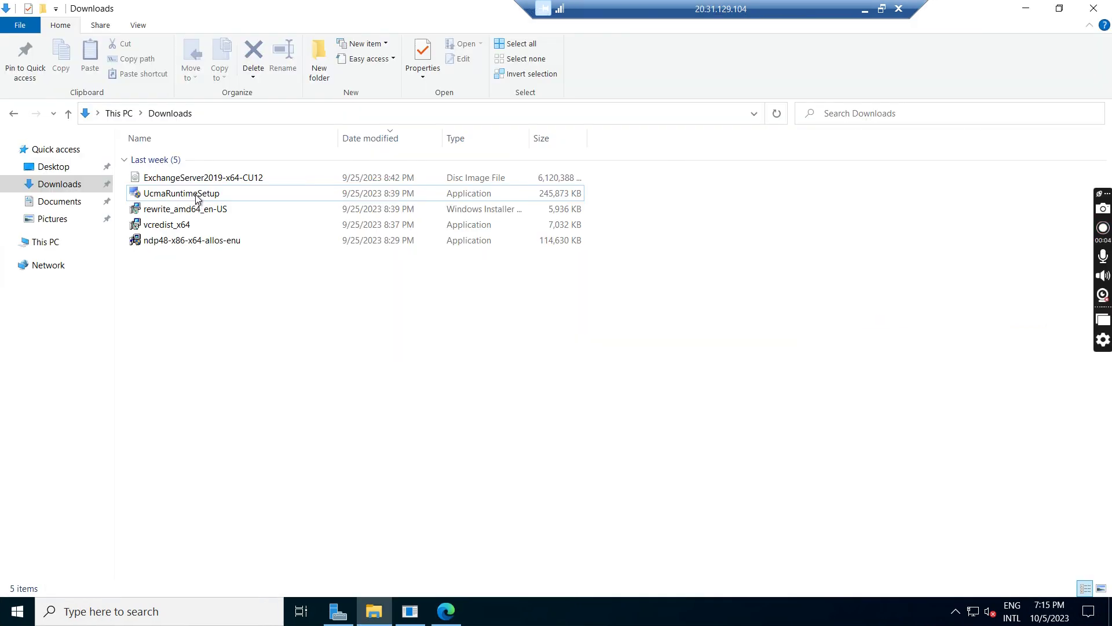
Launch UcmaRuntimeSetup from Downloads, allow it to make changes, accept the license terms and install Unified Communications Managed API 4.0 Runtime.
right_click(196, 195)
left_click(260, 222)
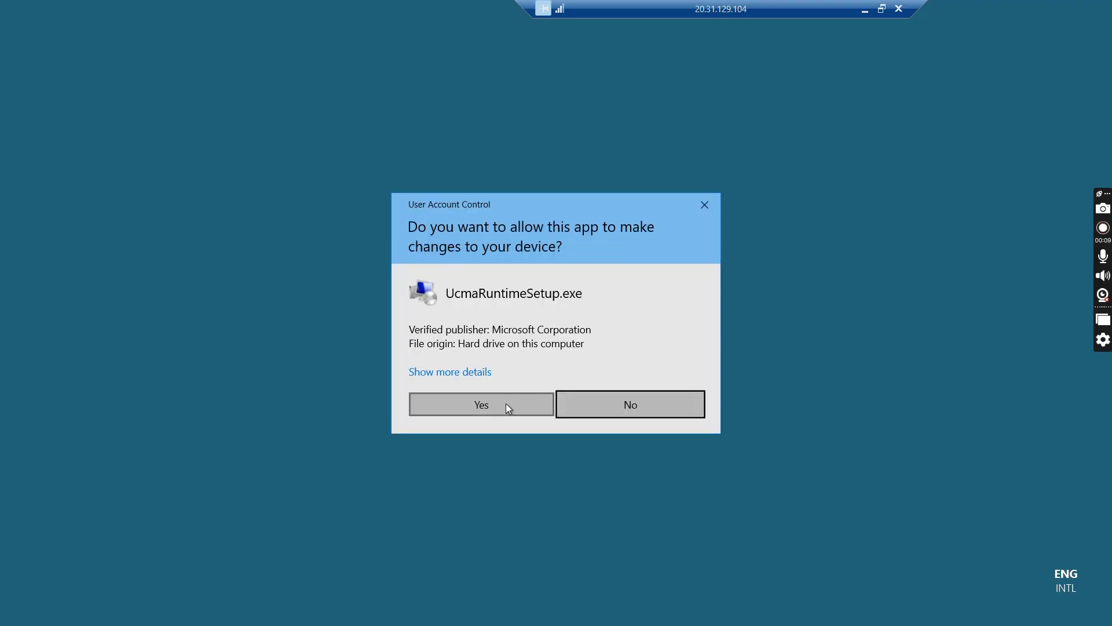
left_click(508, 406)
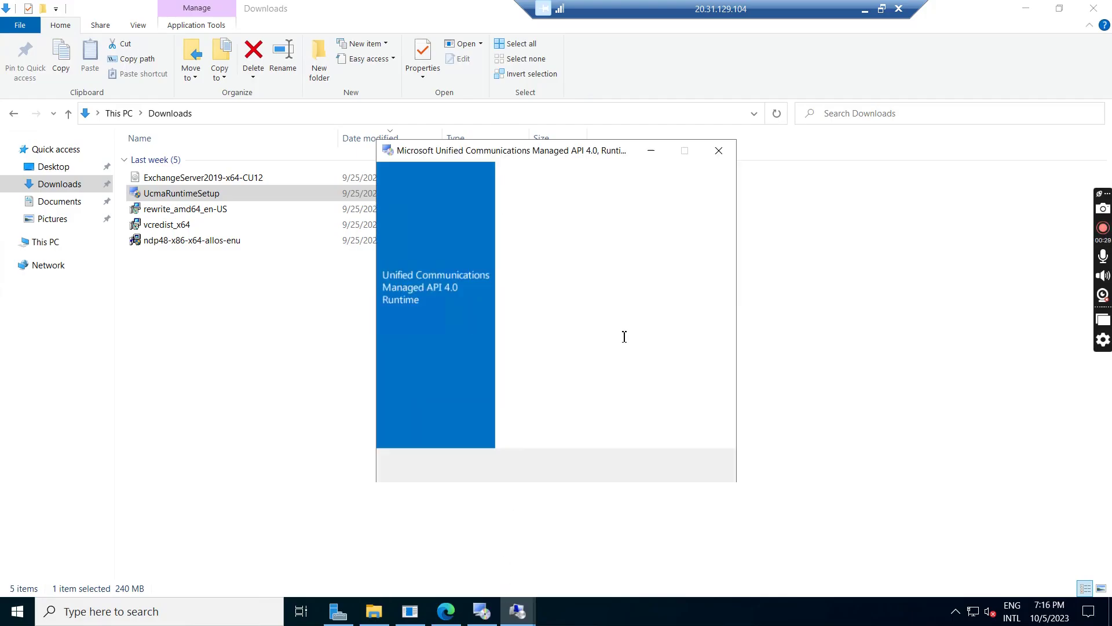
left_click(643, 472)
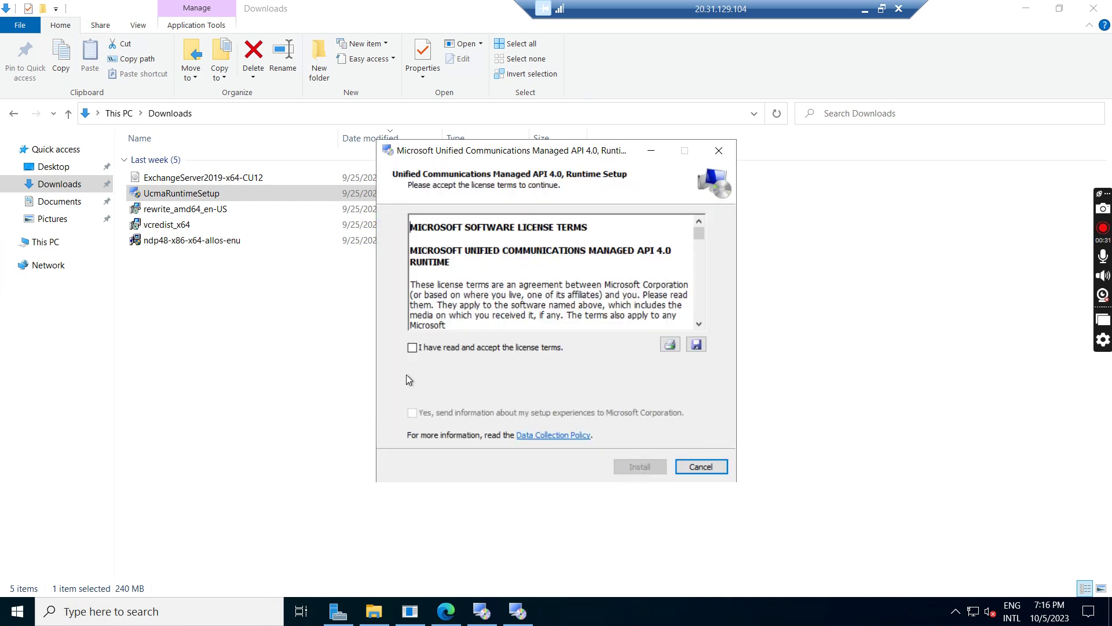
left_click(413, 347)
left_click(627, 465)
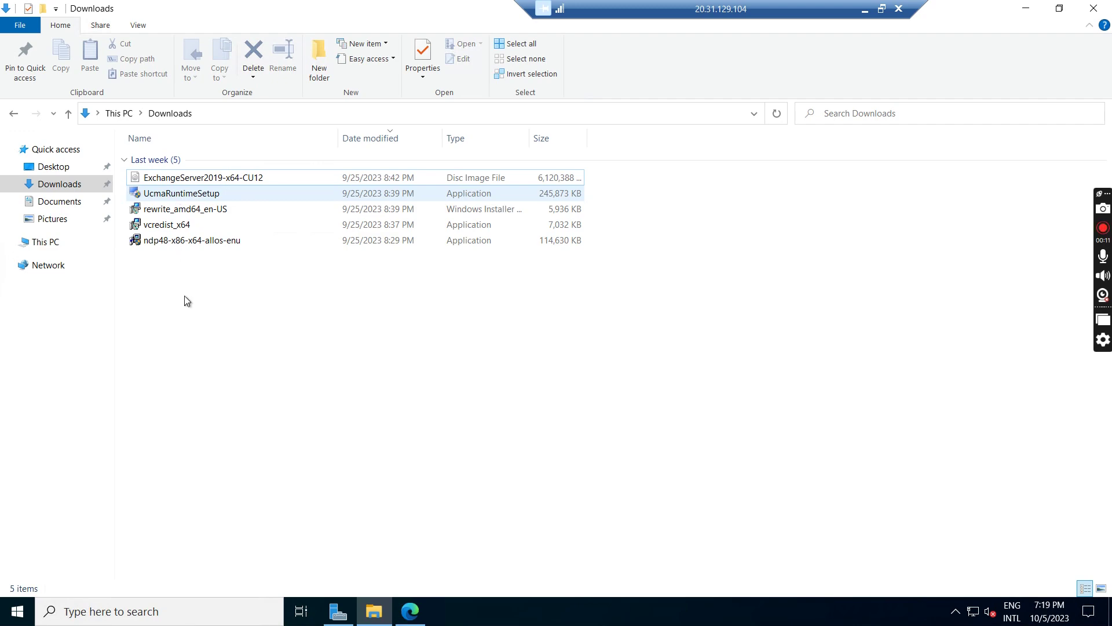
Copy the full Install-WindowsFeature command under "Enabling windows features" in the Word prerequisites document.
left_click(17, 608)
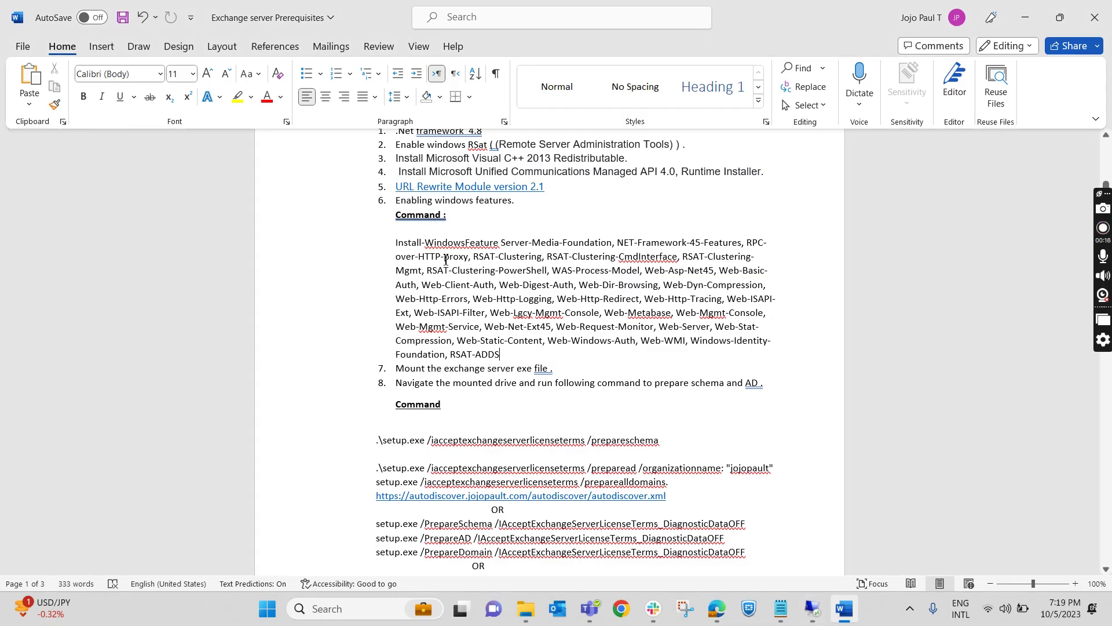
scroll(457, 255, "up", 1)
left_click(509, 234)
key("shift+Right")
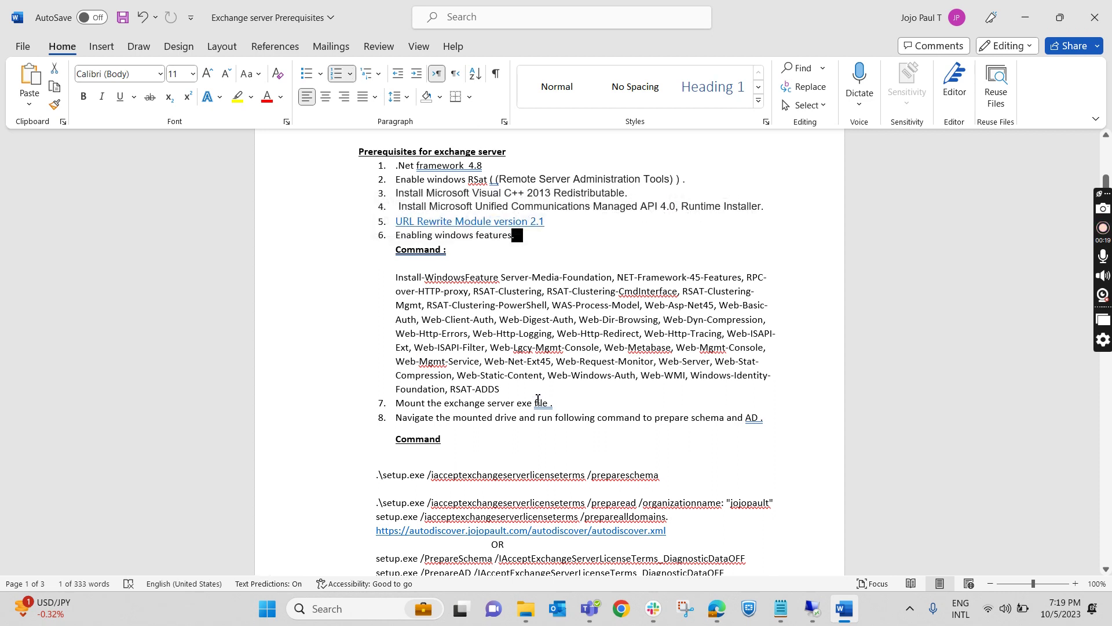
left_click_drag(397, 277, 535, 399)
key("super+c")
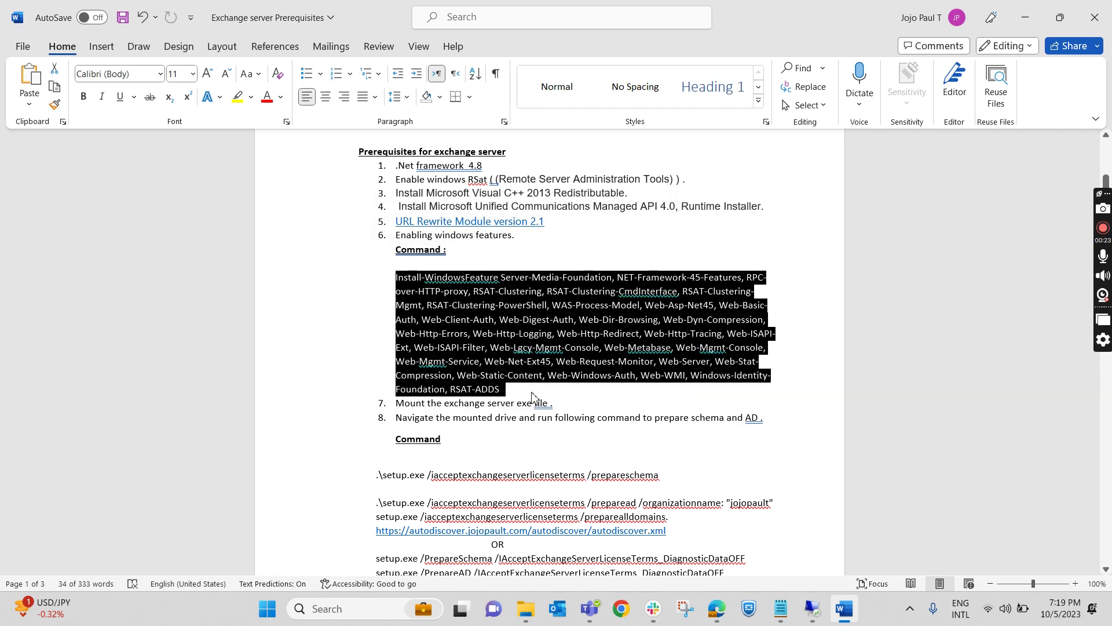
Open Windows PowerShell as administrator on the remote server and run the copied Install-WindowsFeature command.
left_click(814, 611)
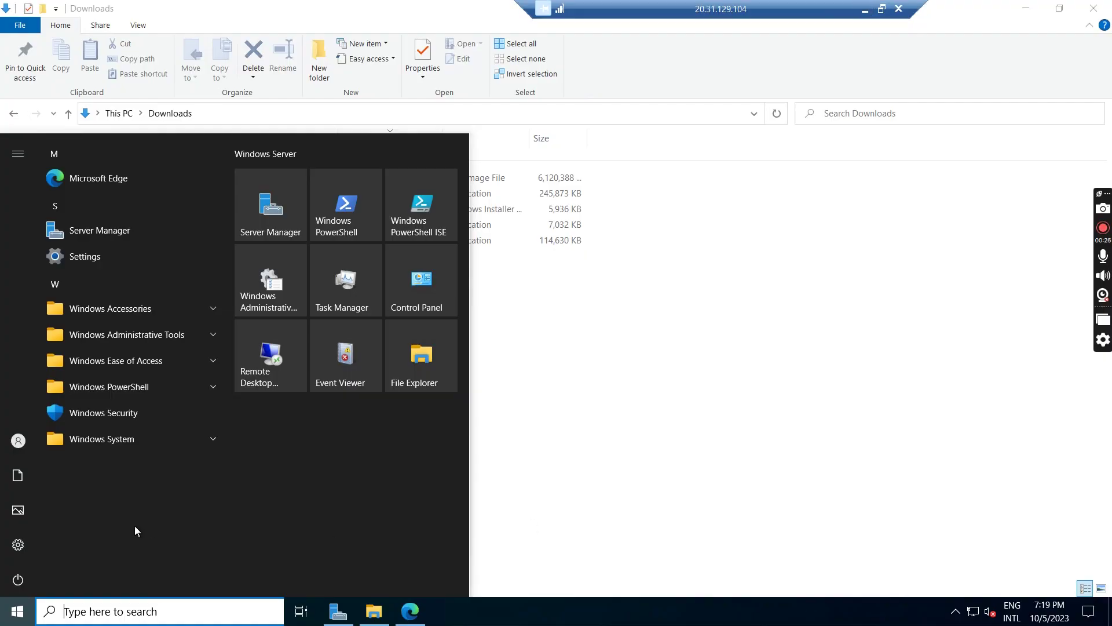
right_click(347, 222)
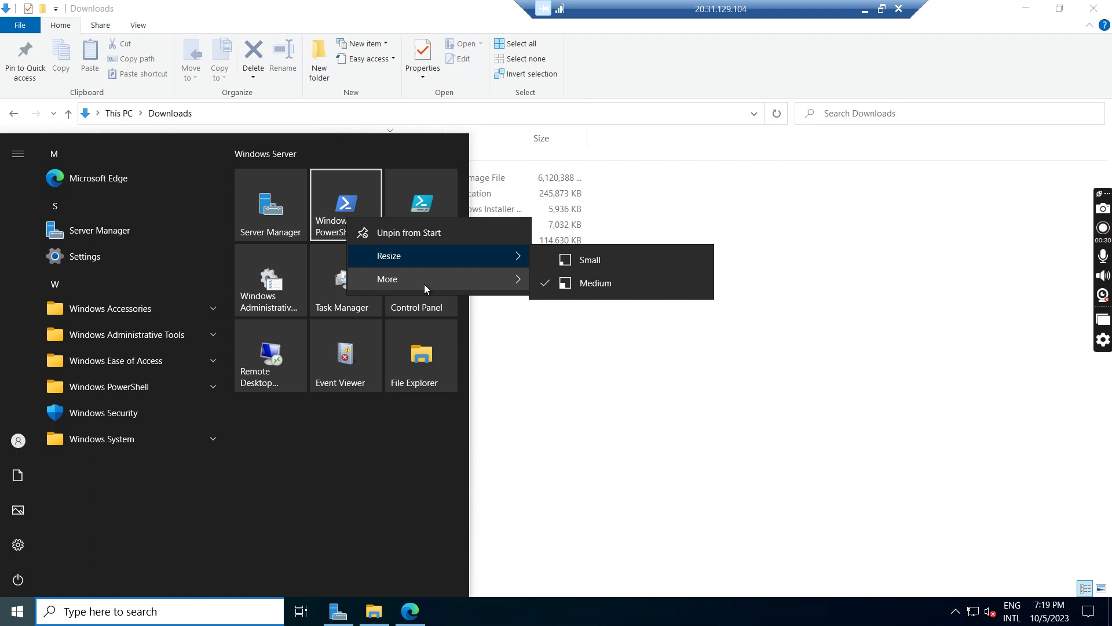
mouse_move(424, 281)
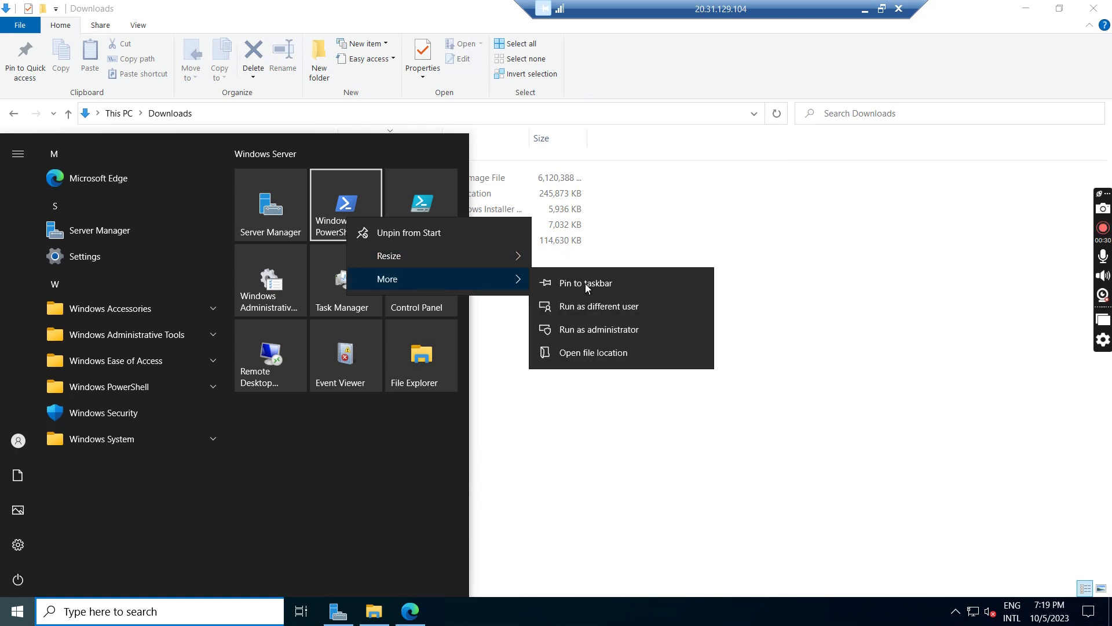
left_click(622, 332)
left_click(496, 401)
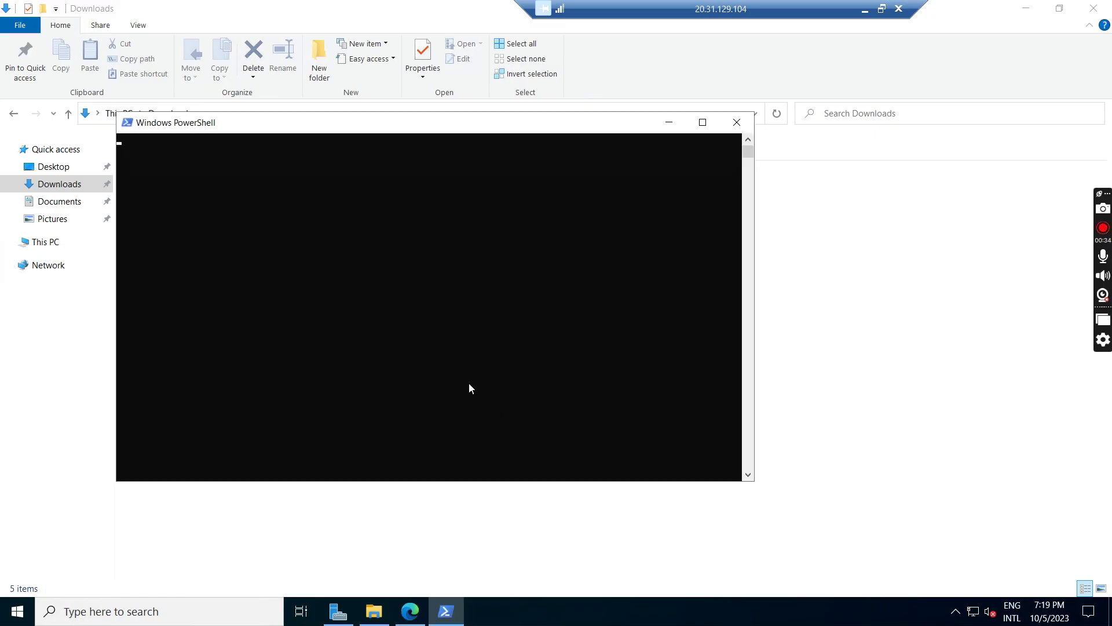
right_click(340, 231)
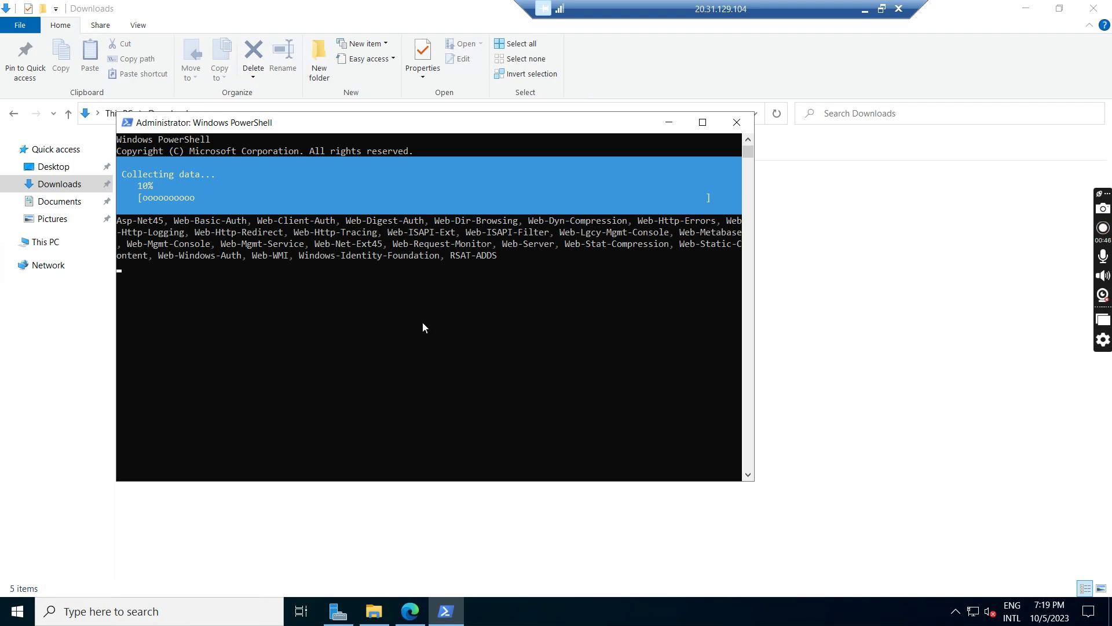
Review the item "Mount the exchange server exe file" in the Word prerequisites document.
left_click(865, 8)
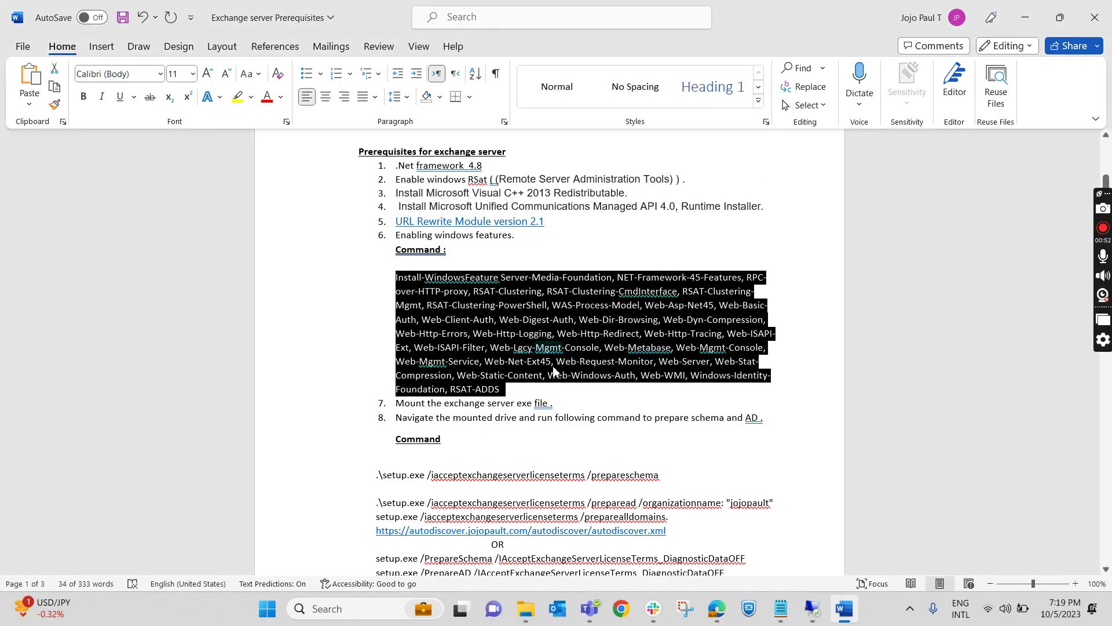
left_click(569, 398)
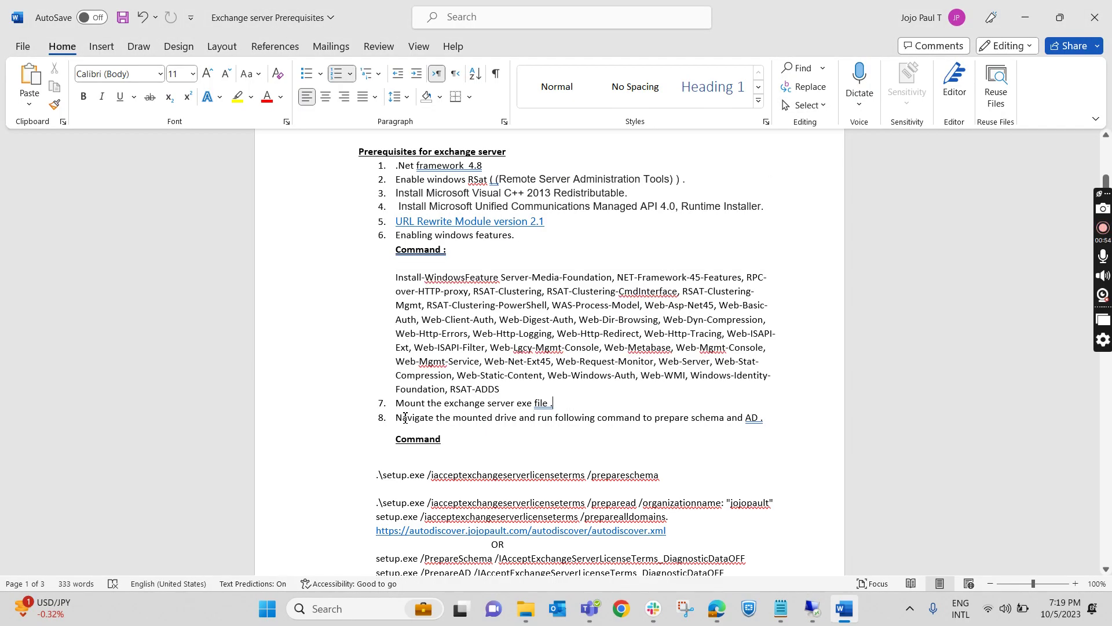
left_click_drag(396, 404, 547, 409)
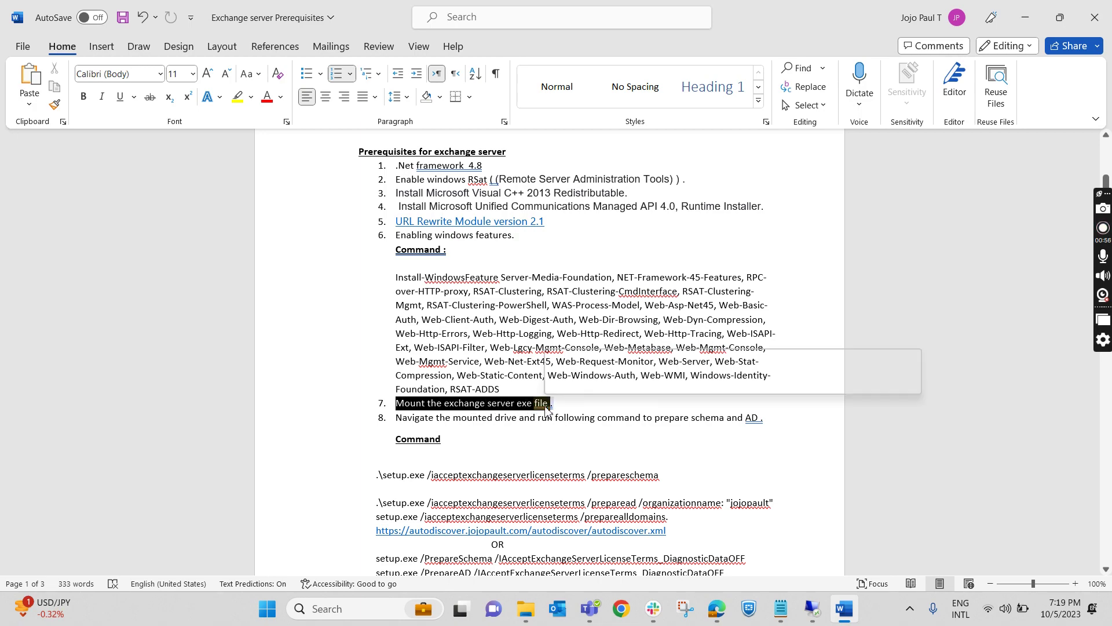
Mount the ExchangeServer2019-x64-CU12 disc image from the remote server's Downloads folder.
left_click(812, 608)
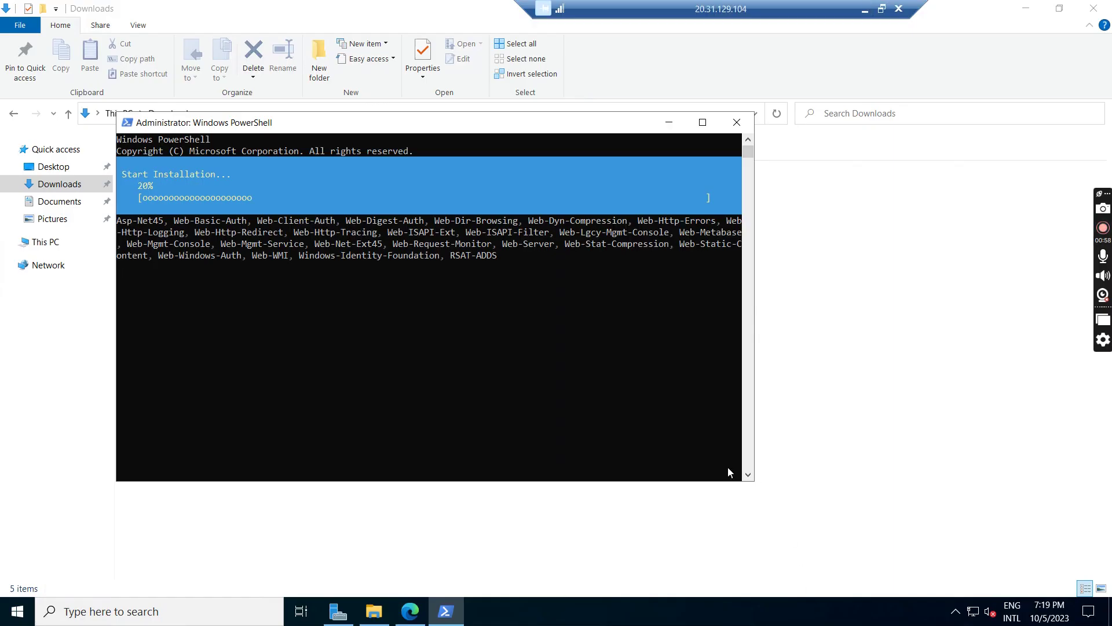
left_click(353, 492)
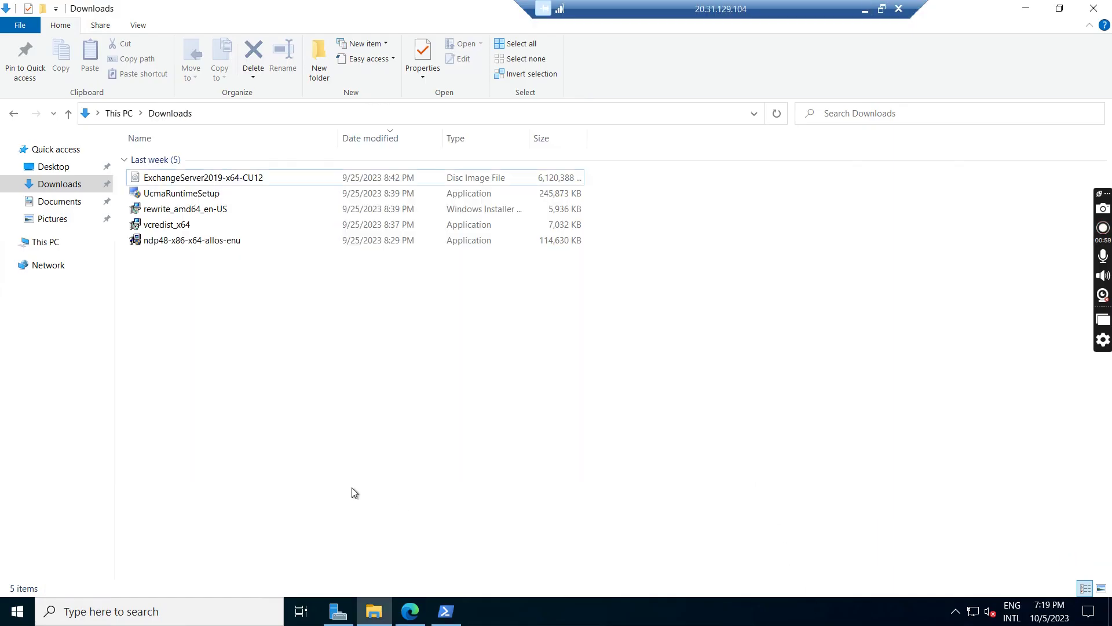
left_click(211, 184)
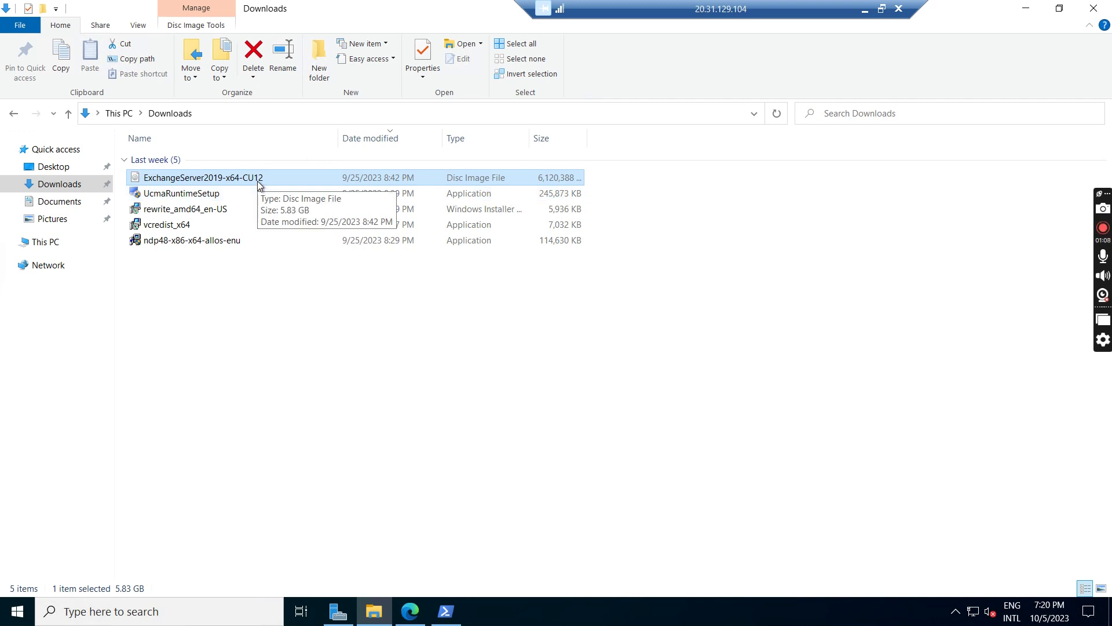
left_click(211, 287)
left_click(258, 182)
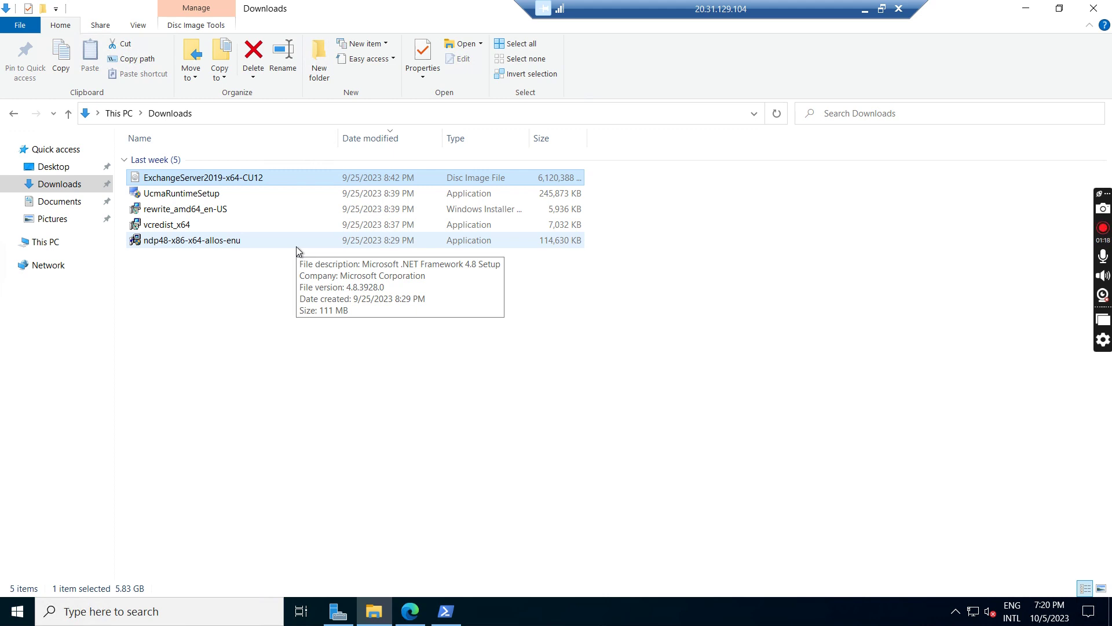
right_click(218, 174)
left_click(250, 184)
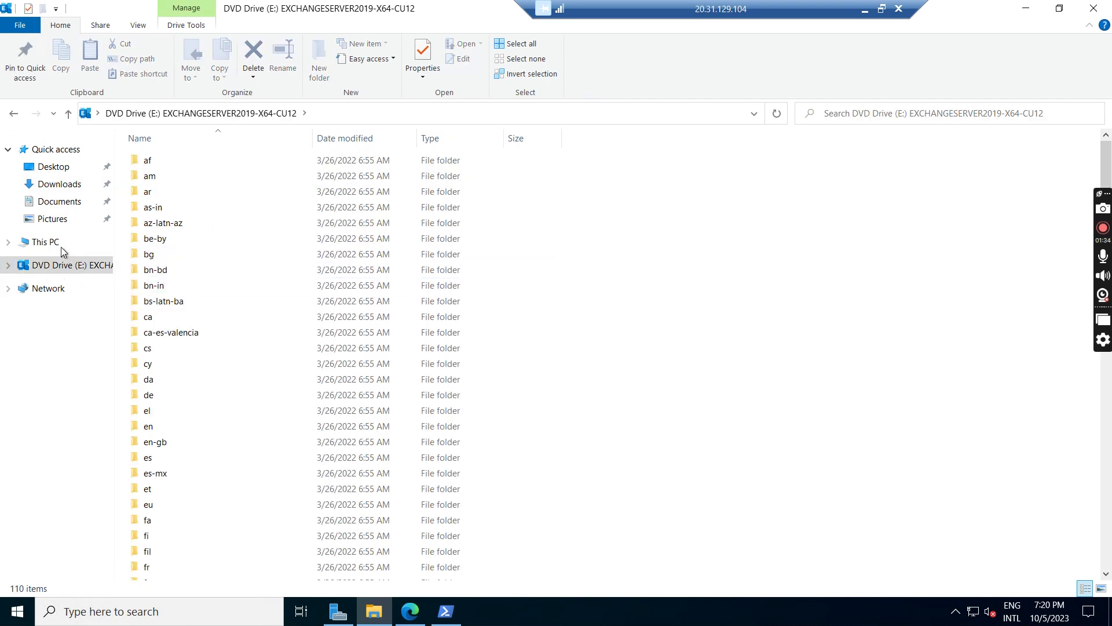
Check the Windows feature installation in PowerShell and review the mounting and schema preparation items in the Word document.
left_click(446, 611)
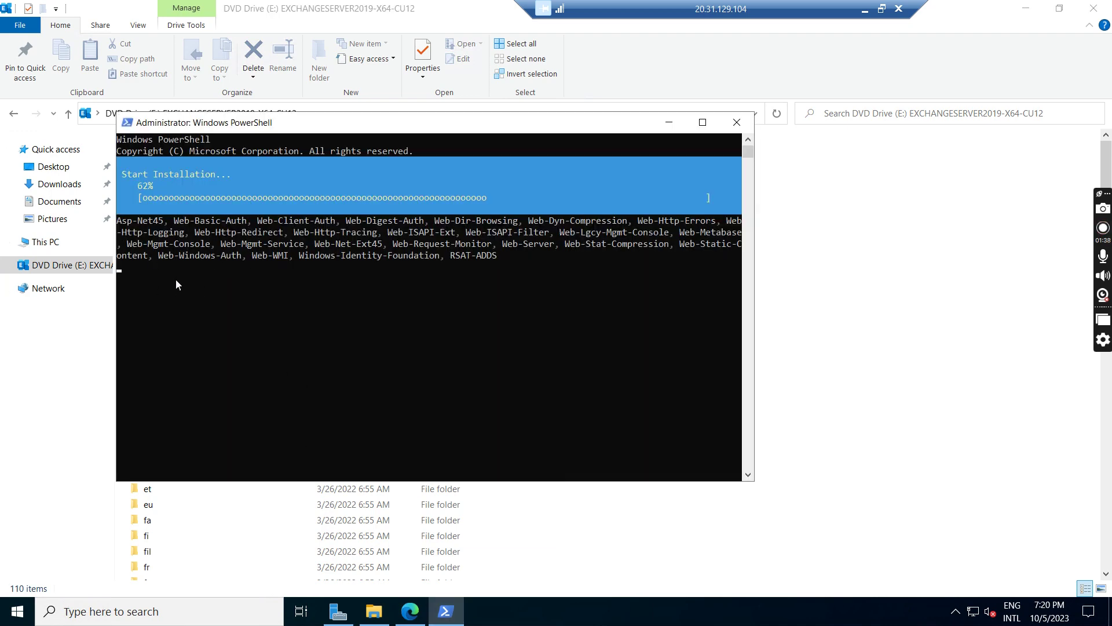
left_click(865, 8)
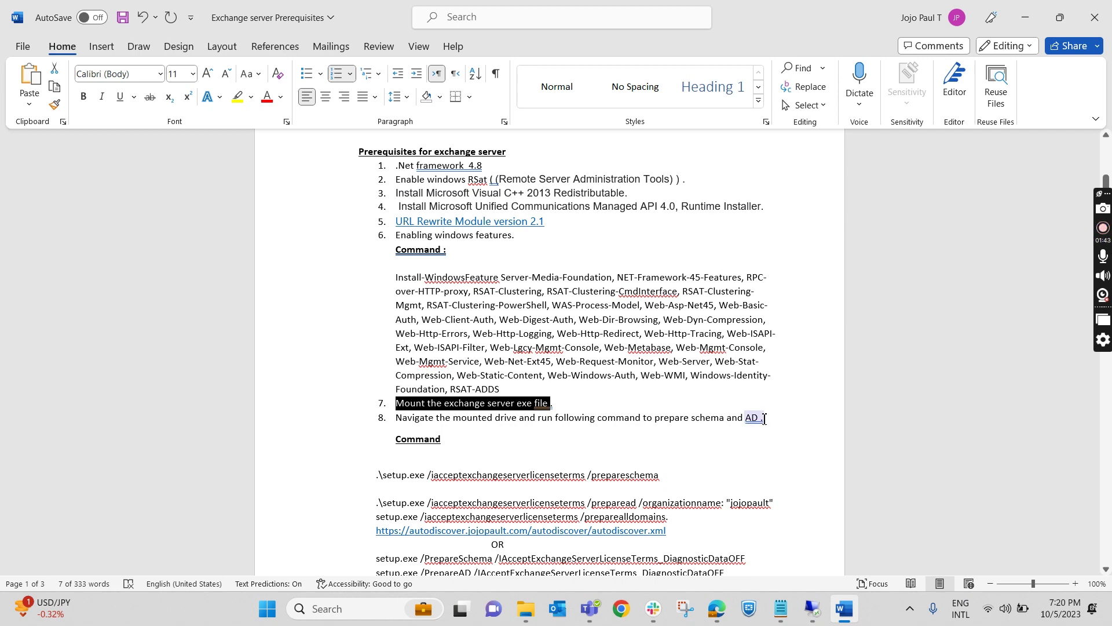
left_click_drag(765, 418, 428, 404)
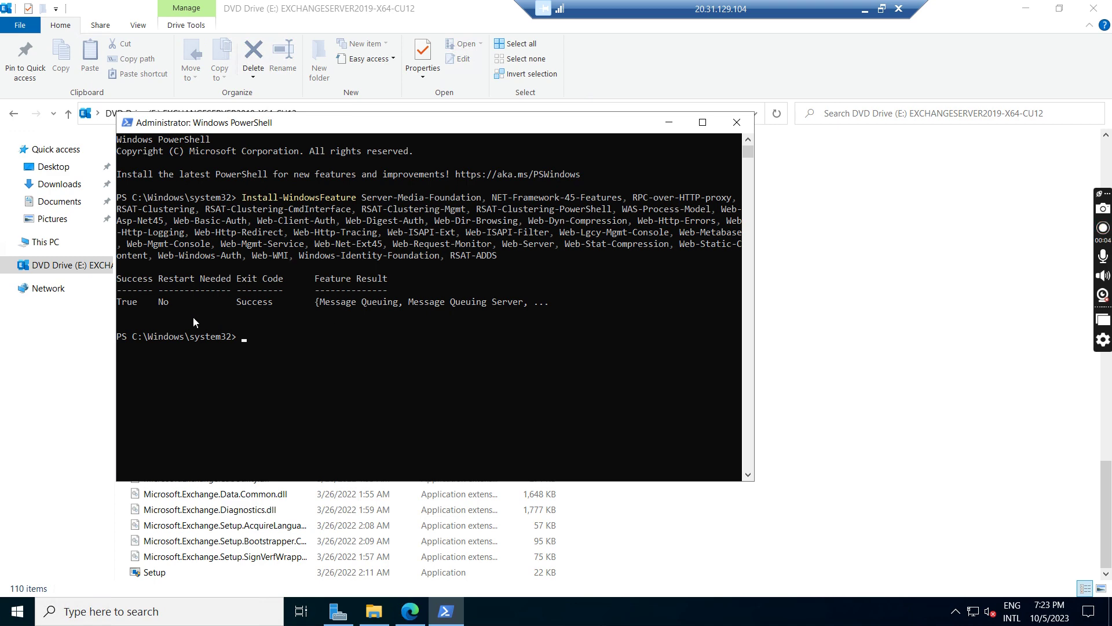
left_click(865, 10)
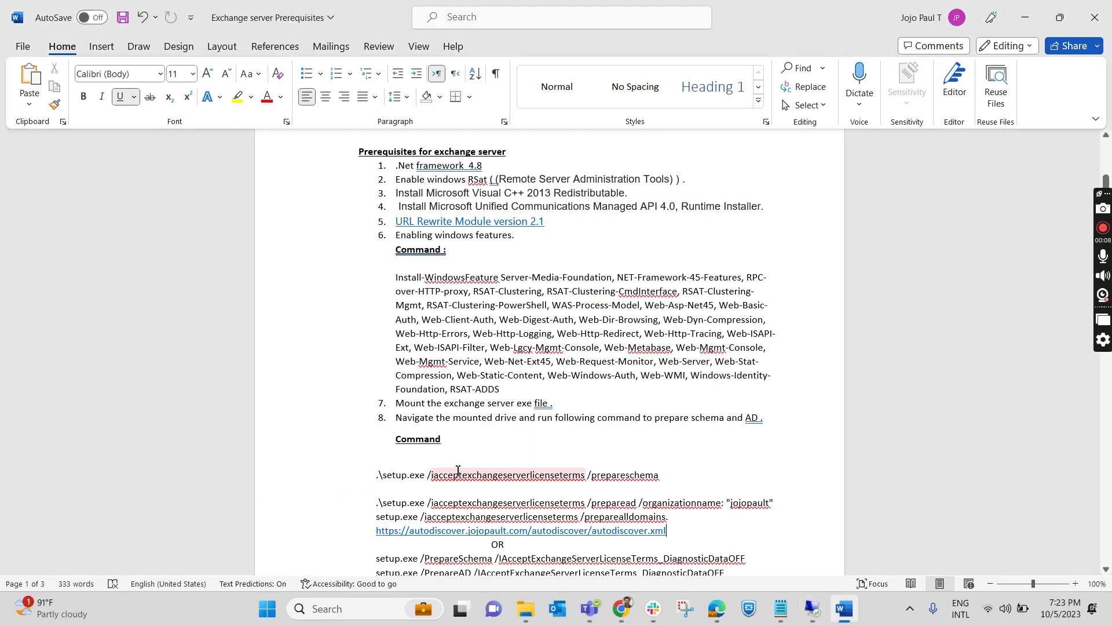
left_click_drag(567, 407, 391, 407)
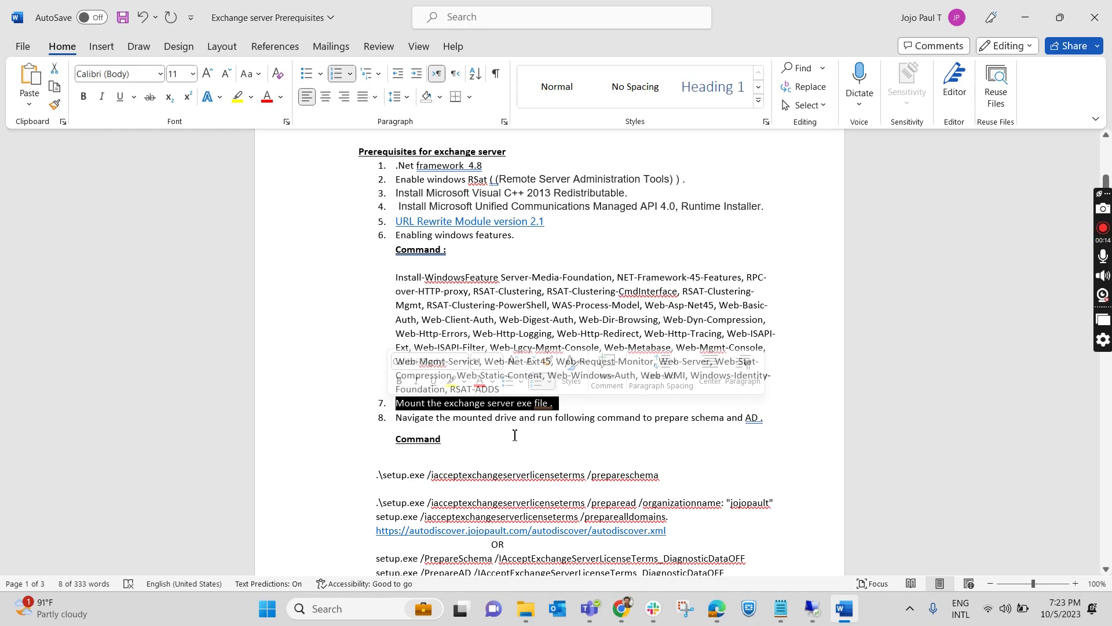
Return to the remote server's PowerShell and run "cd e:" to target the mounted Exchange drive.
left_click(813, 608)
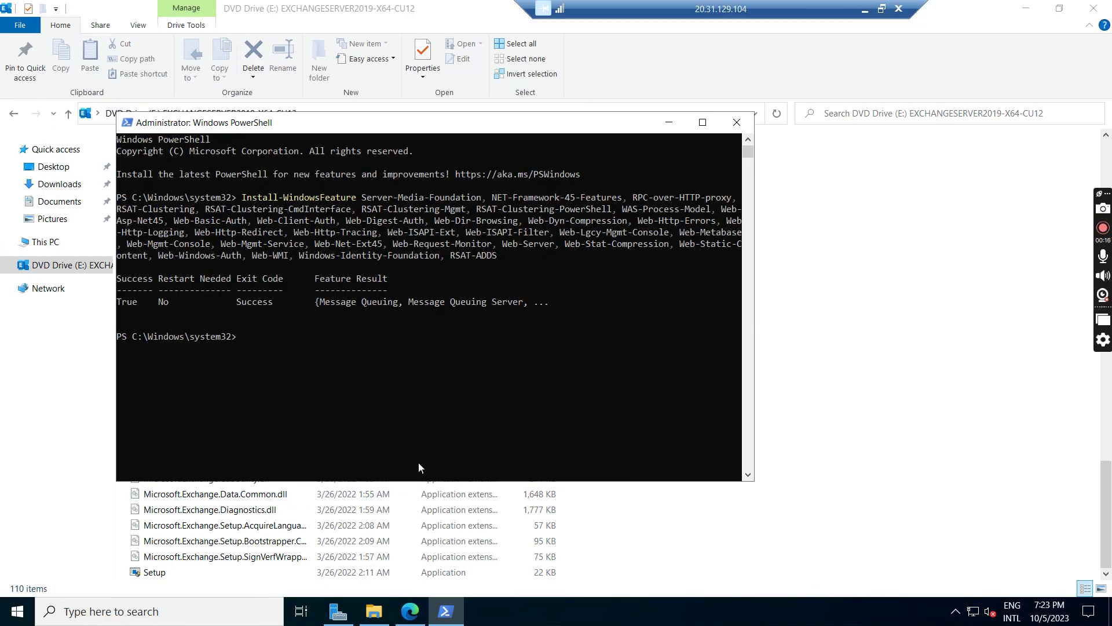
type("cd e:")
key("Return")
Copy "setup.exe /PrepareSchema /IAcceptExchangeServerLicenseTerms_DiagnosticDataOFF" from the Word document and switch back to the remote session.
left_click(864, 9)
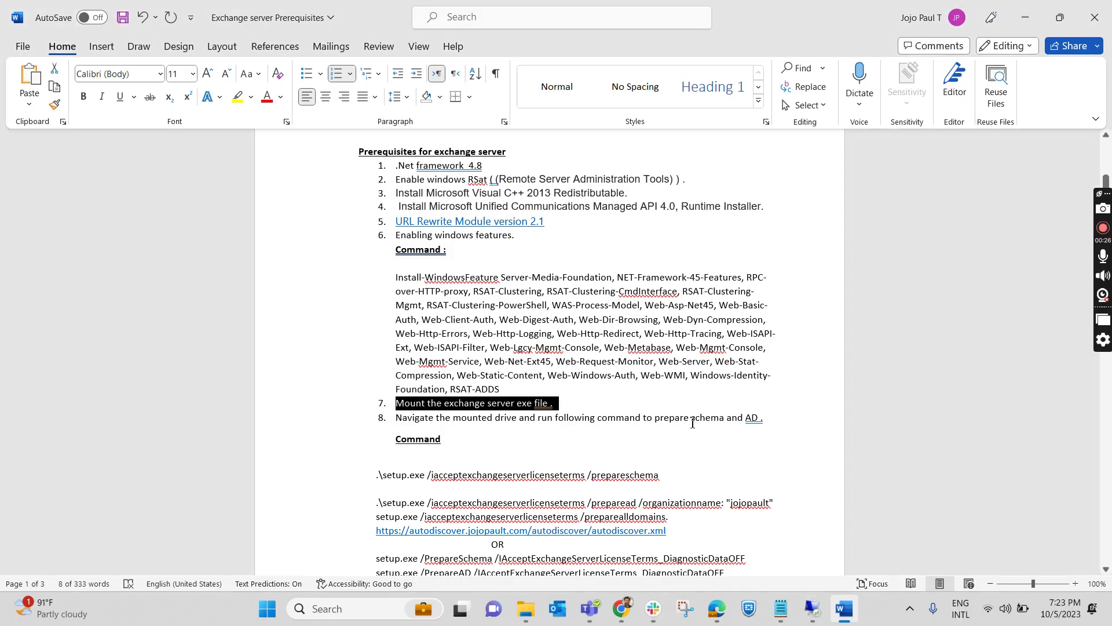
left_click_drag(770, 418, 655, 419)
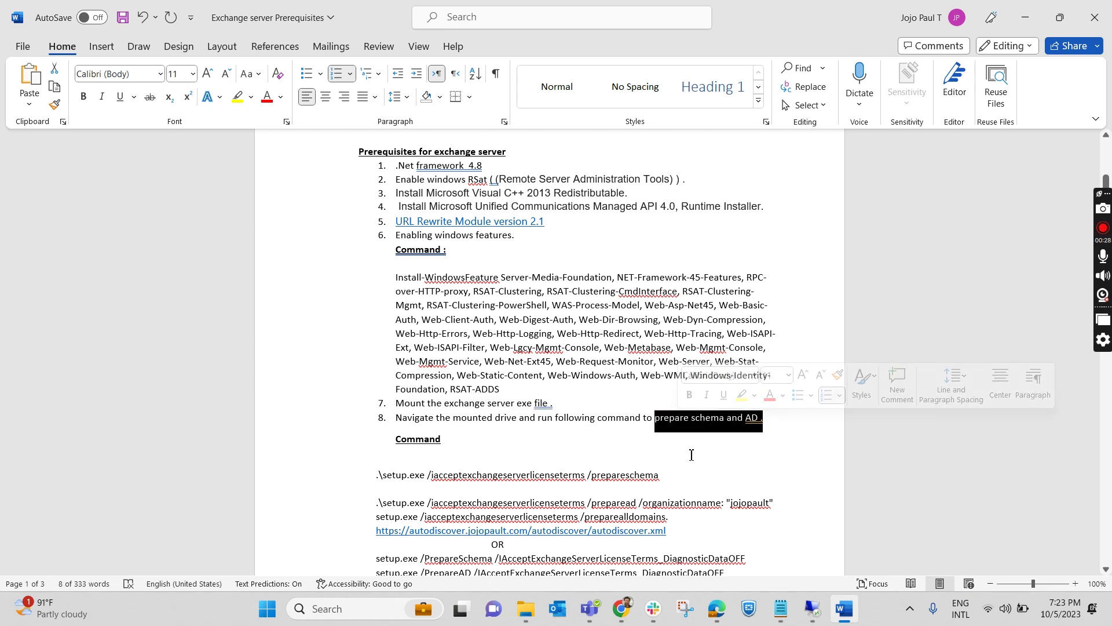
left_click(680, 479)
scroll(680, 476, "down", 2)
left_click(364, 493)
key("super+c")
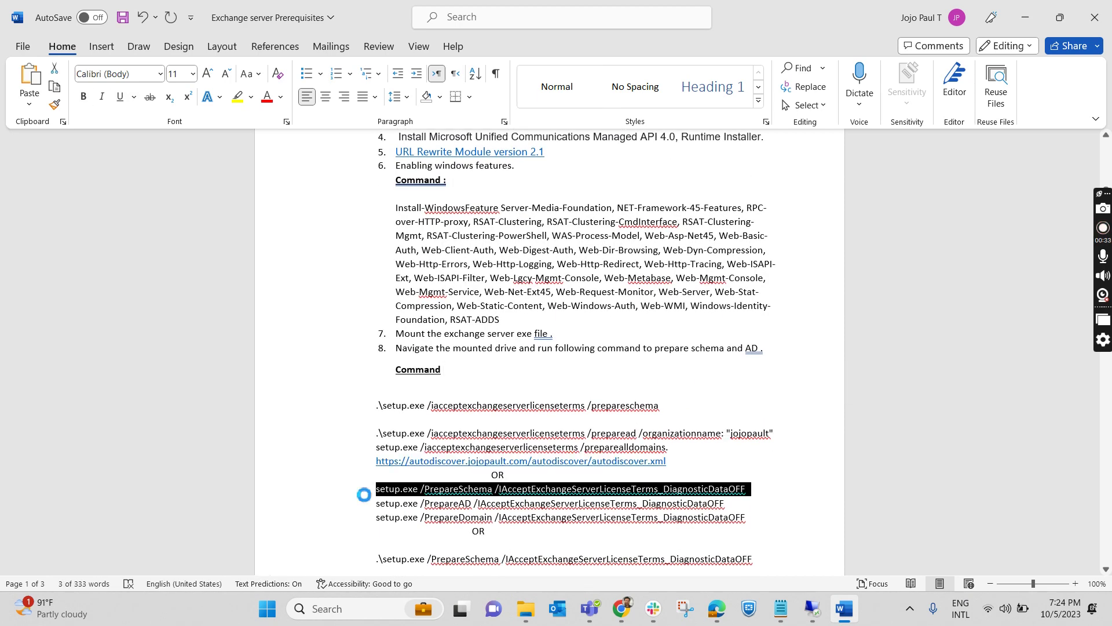
left_click(819, 614)
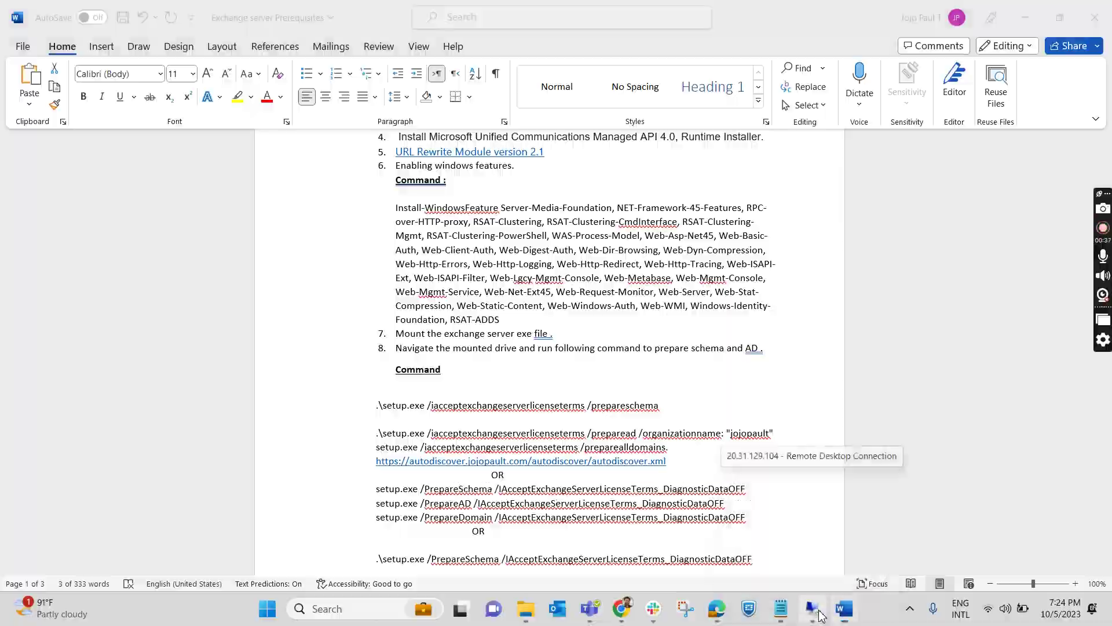
Paste the schema preparation command into the remote PowerShell, and highlight the executed PrepareAD command for the "joyroute" organization.
right_click(263, 374)
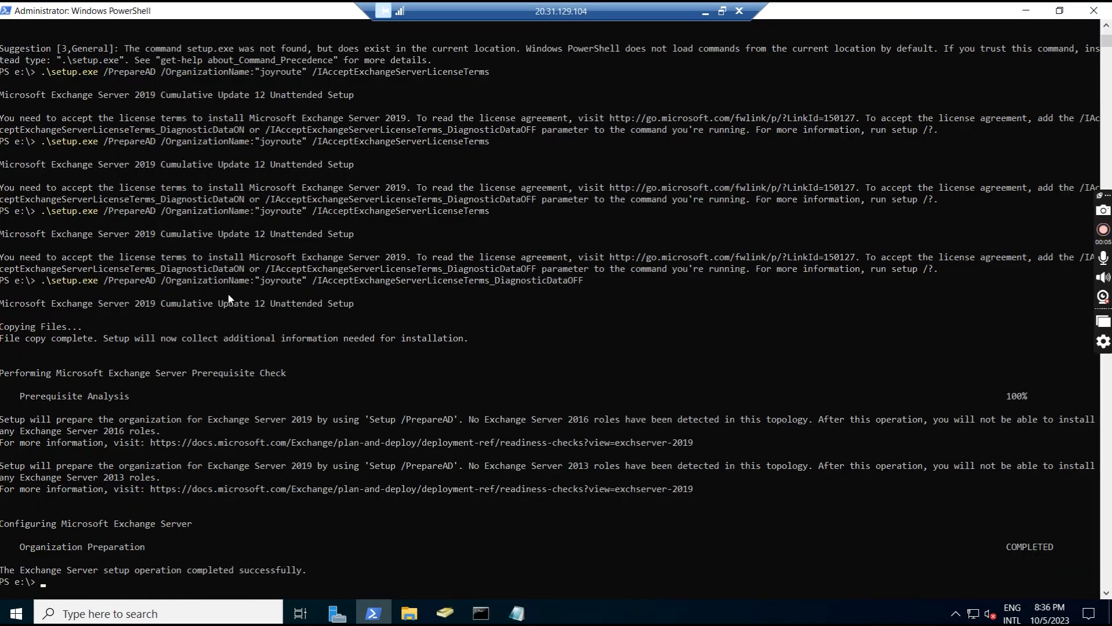
left_click(43, 280)
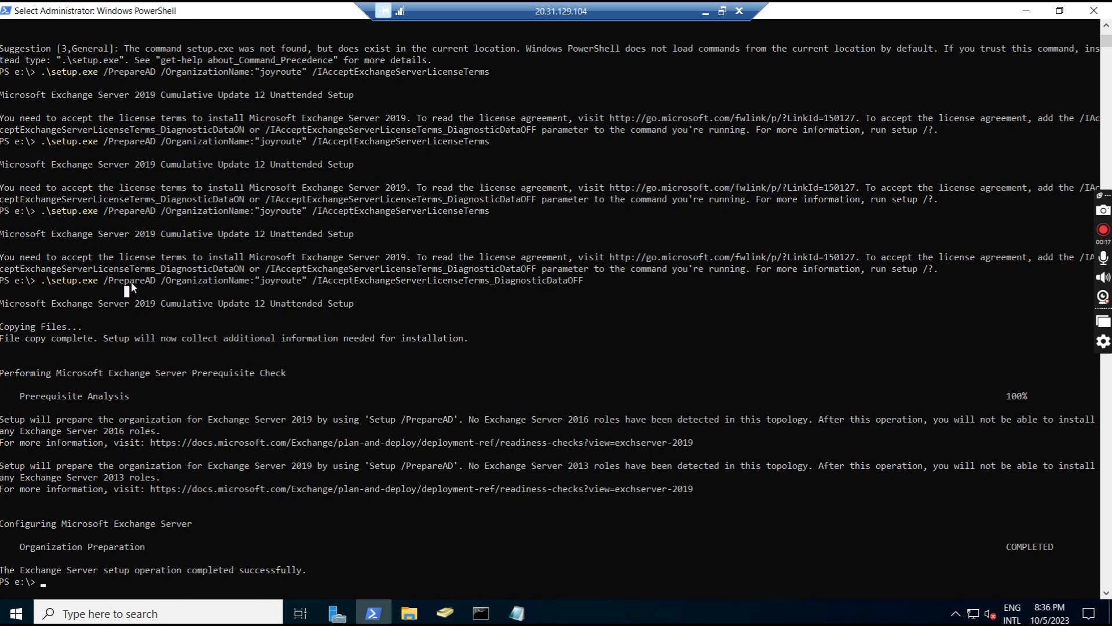
left_click(581, 280)
left_click_drag(581, 280, 37, 282)
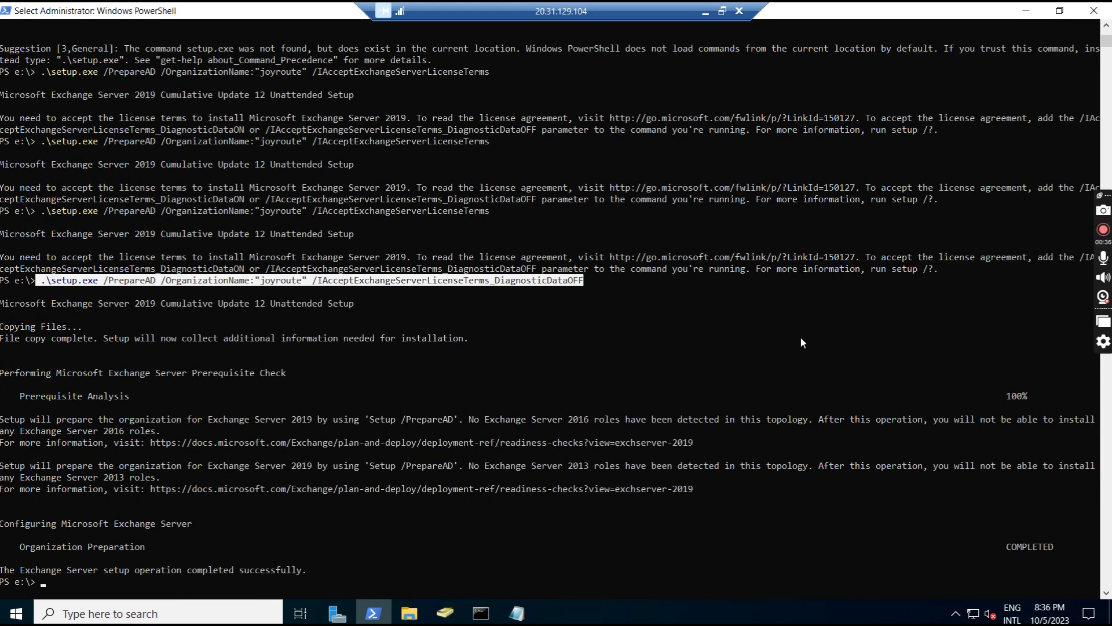
Minimize PowerShell and close Active Directory Users and Computers on the remote server.
left_click(1028, 12)
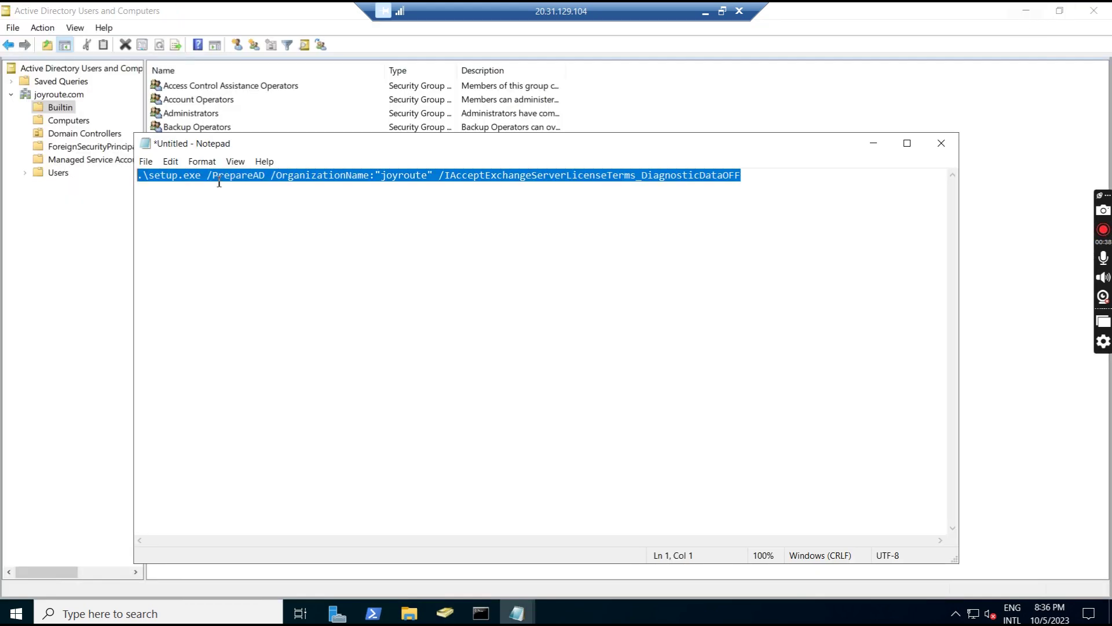
left_click(88, 315)
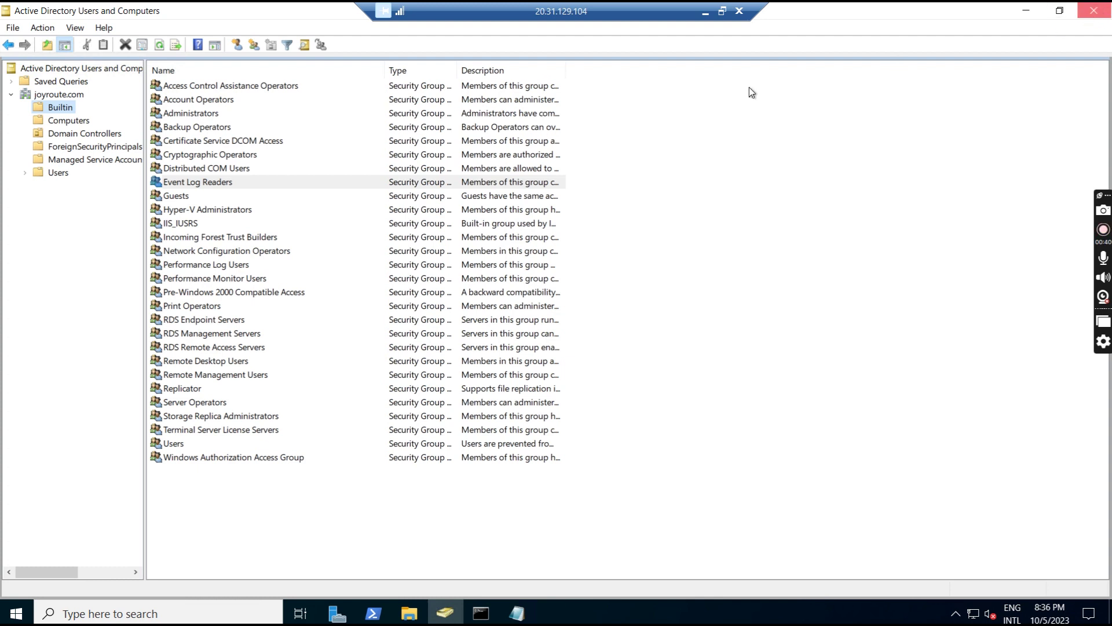
left_click(1026, 11)
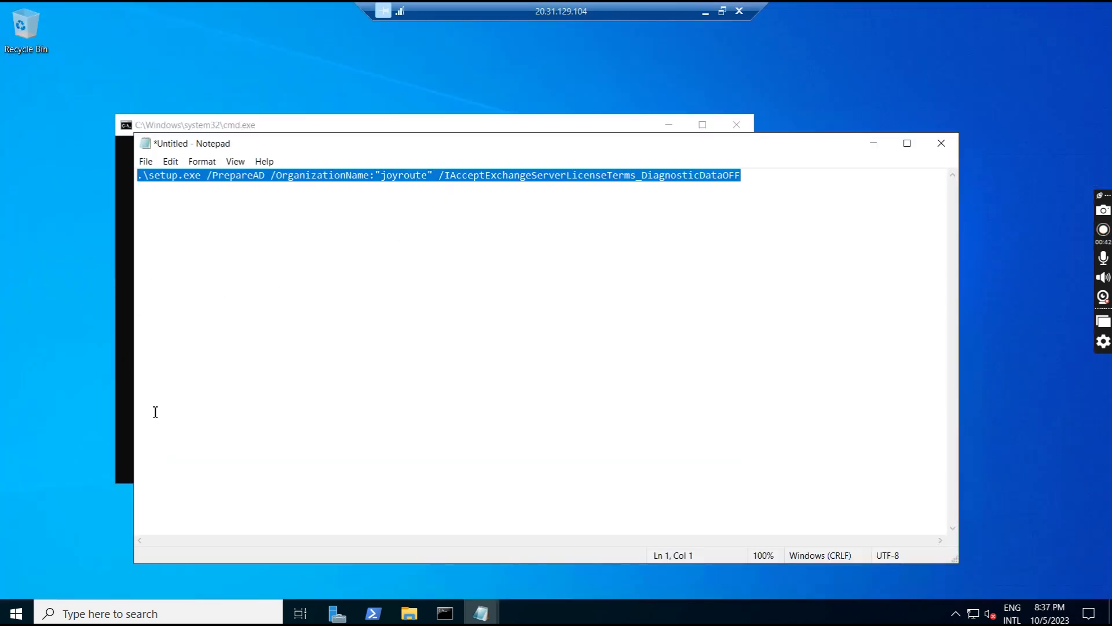
Browse to the mounted DVD Drive (E:) EXCHANGESERVER2019-X64-CU12 in File Explorer and run Setup as administrator.
key("super+e")
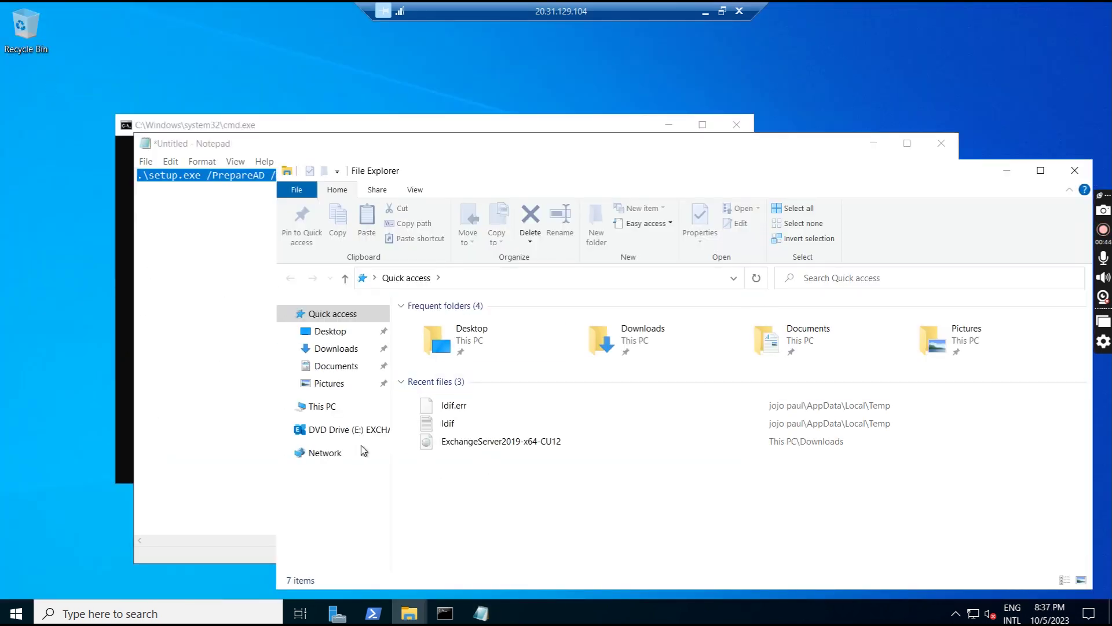
left_click(356, 431)
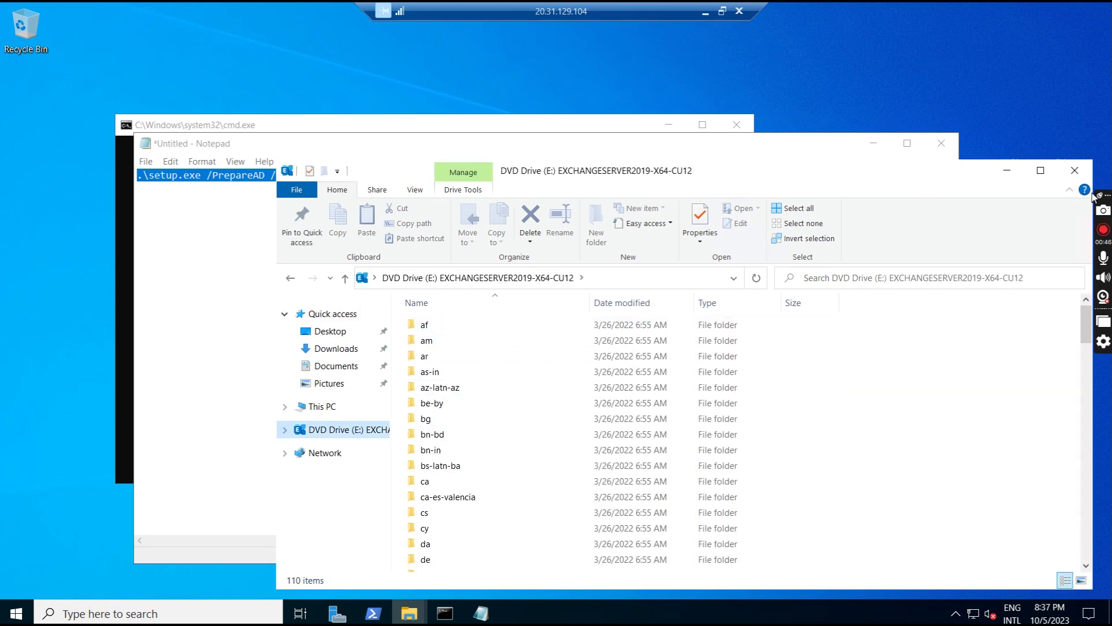
left_click(1040, 170)
scroll(509, 372, "down", 12)
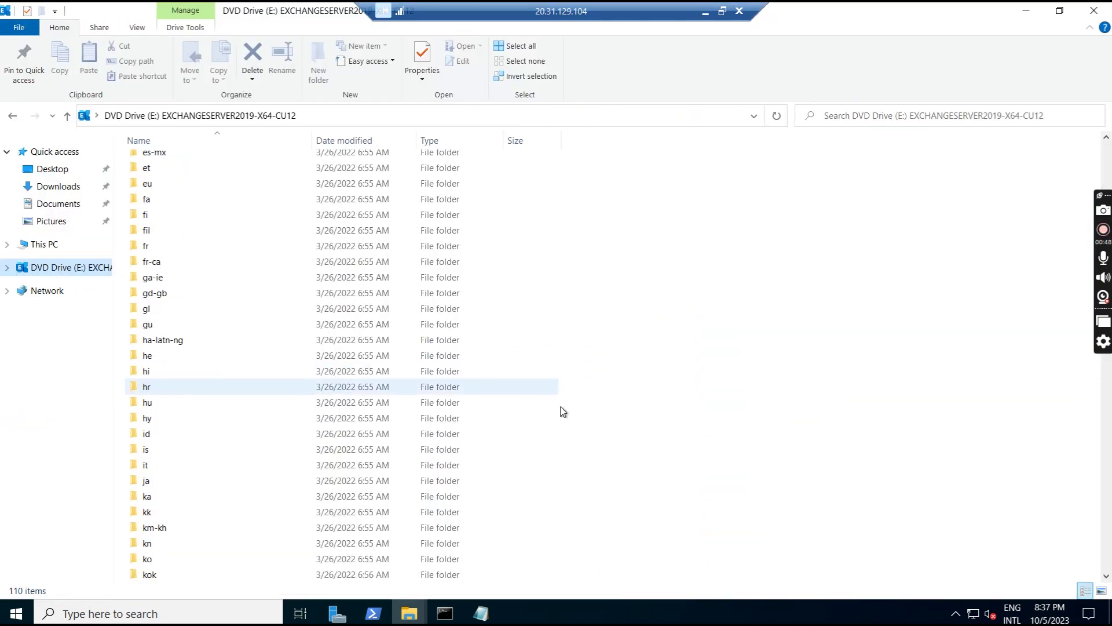
scroll(595, 414, "down", 8)
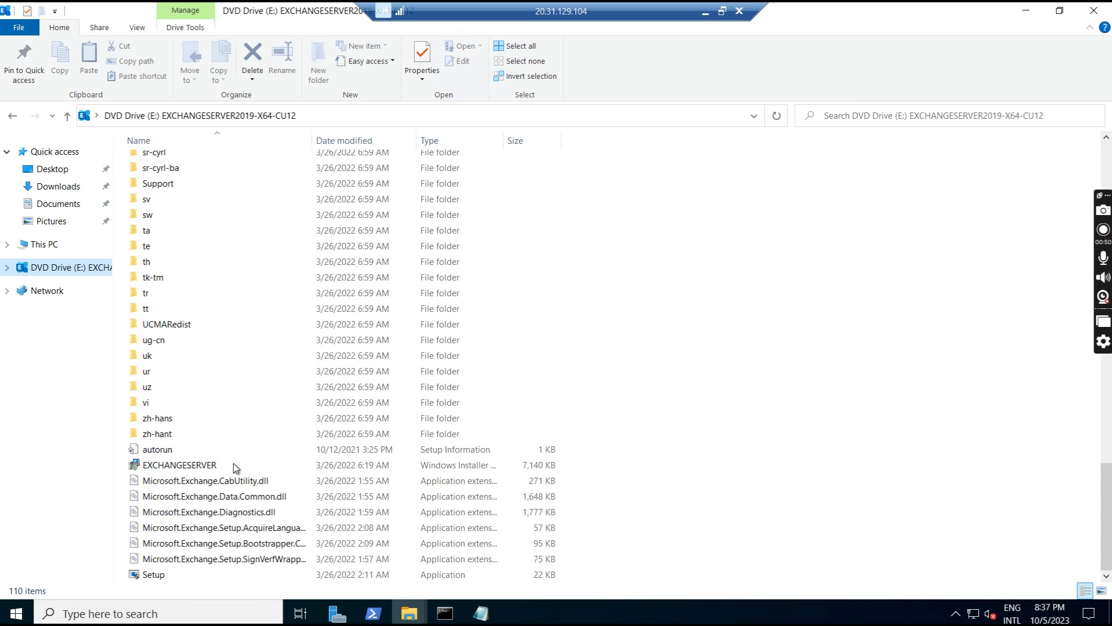
left_click(165, 578)
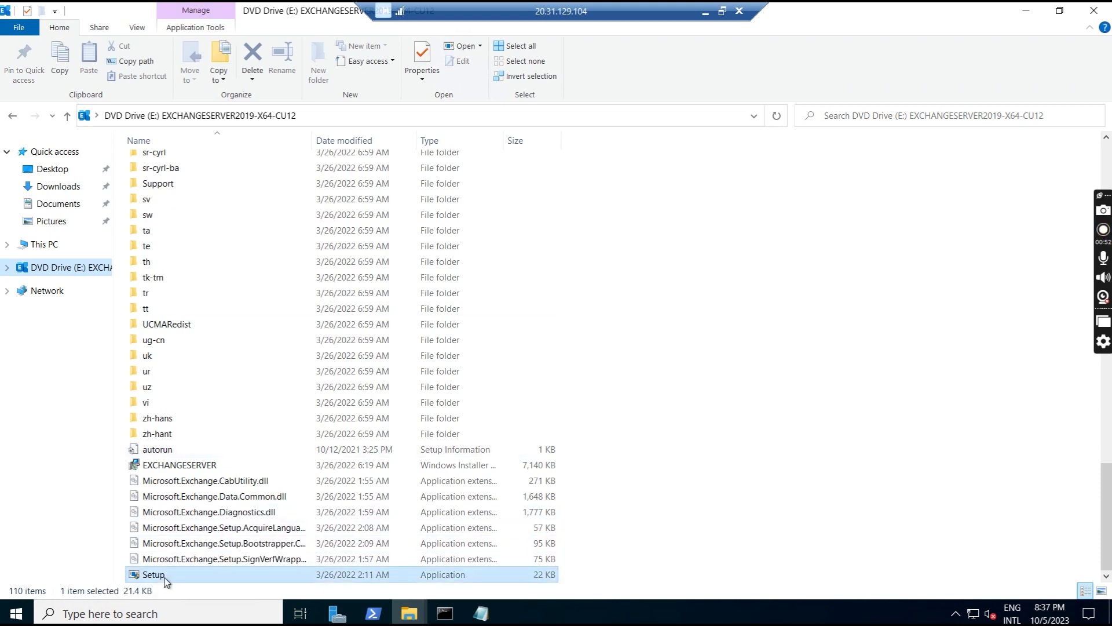
right_click(164, 578)
left_click(248, 454)
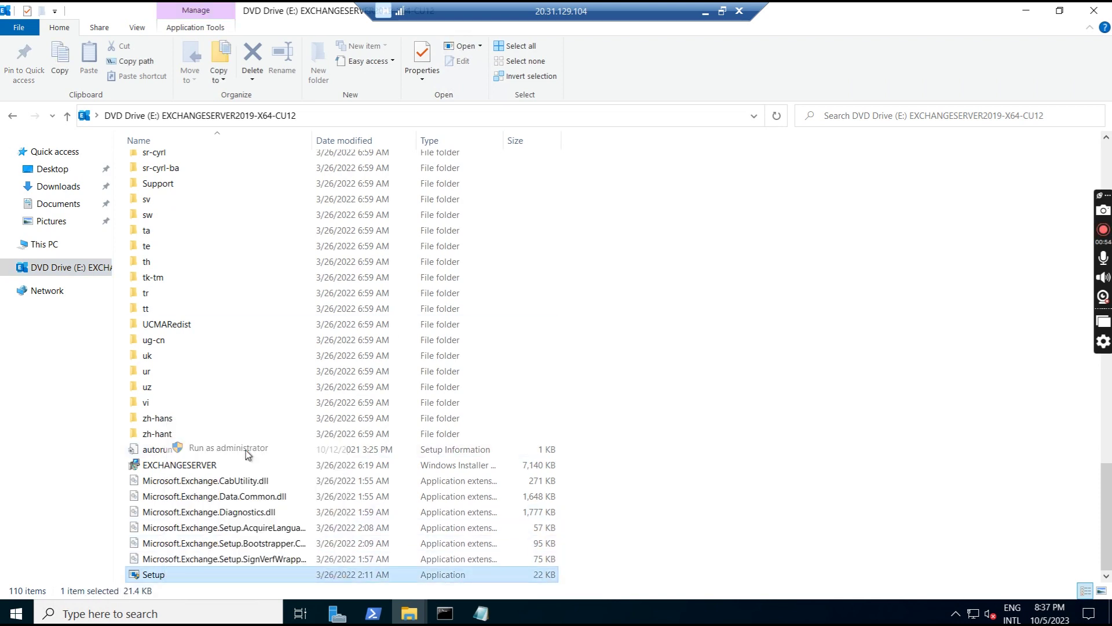
left_click(496, 406)
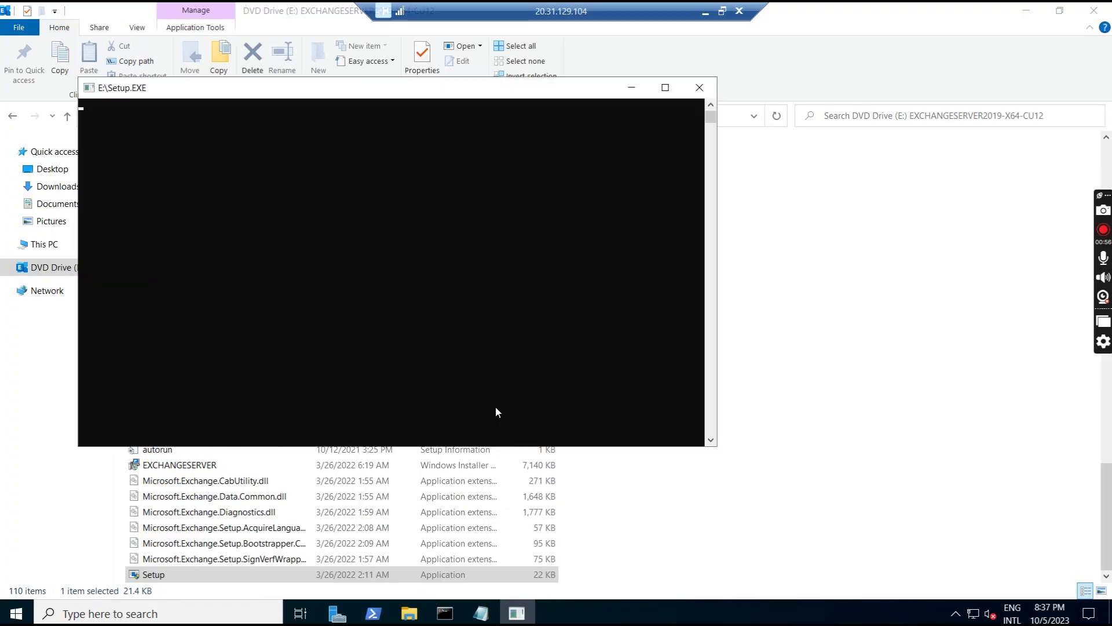
Clear the File Explorer and command windows from the desktop, and continue Exchange Setup without checking for updates.
left_click(1030, 13)
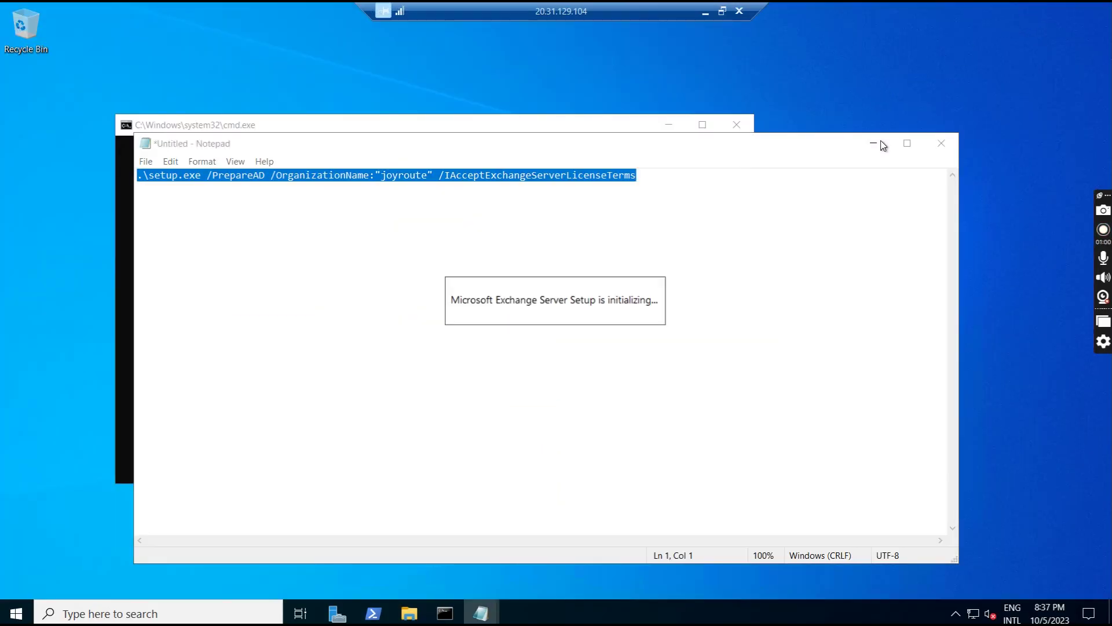
left_click(666, 120)
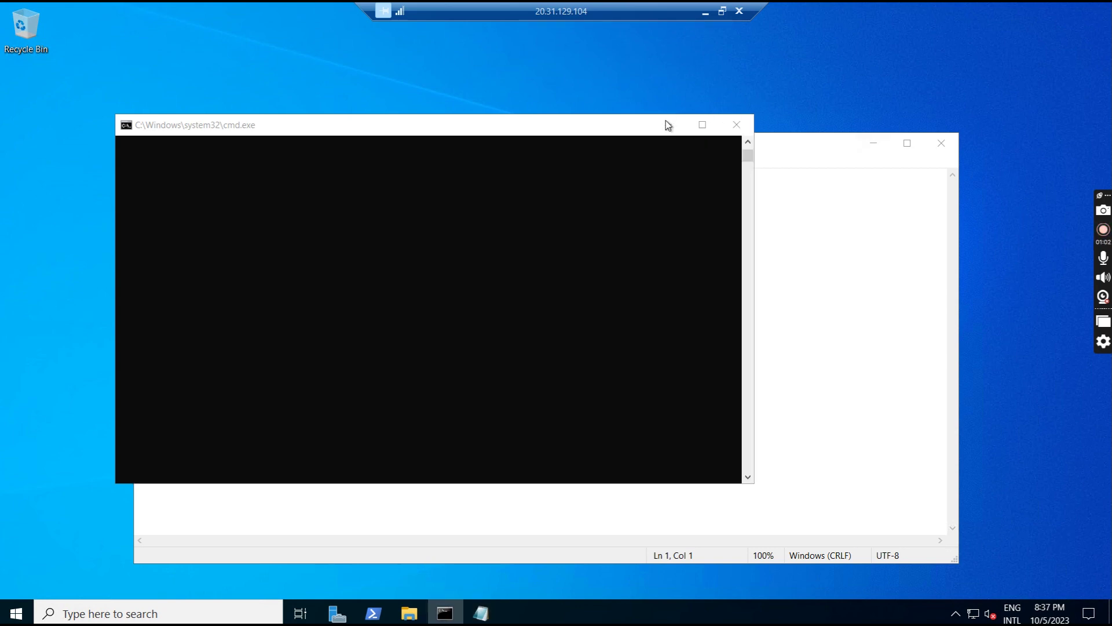
left_click(874, 147)
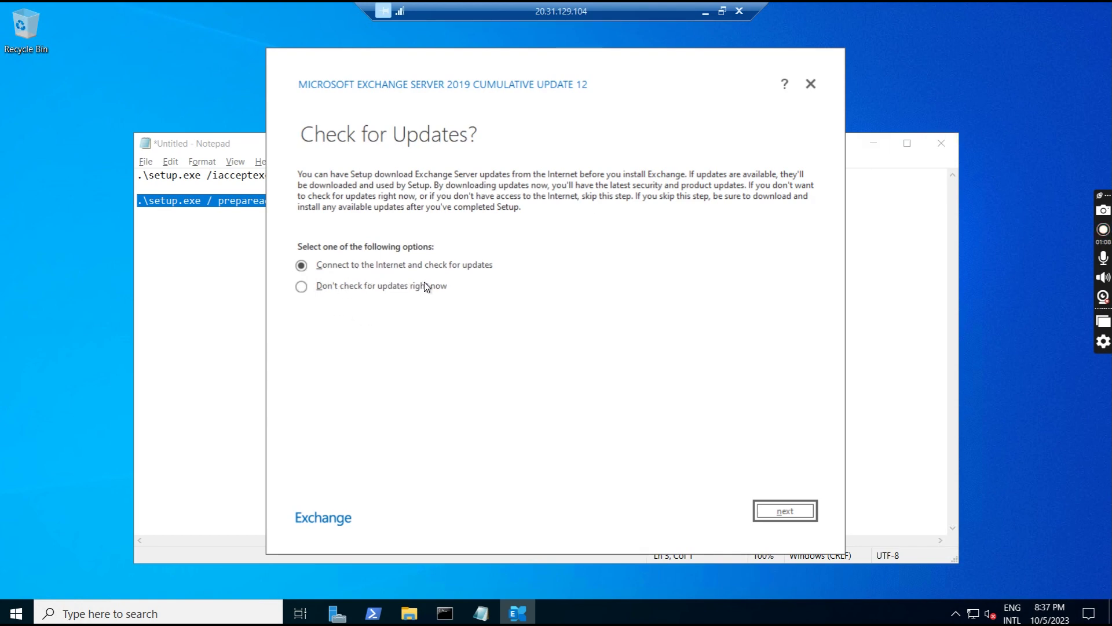
left_click(360, 287)
left_click(778, 516)
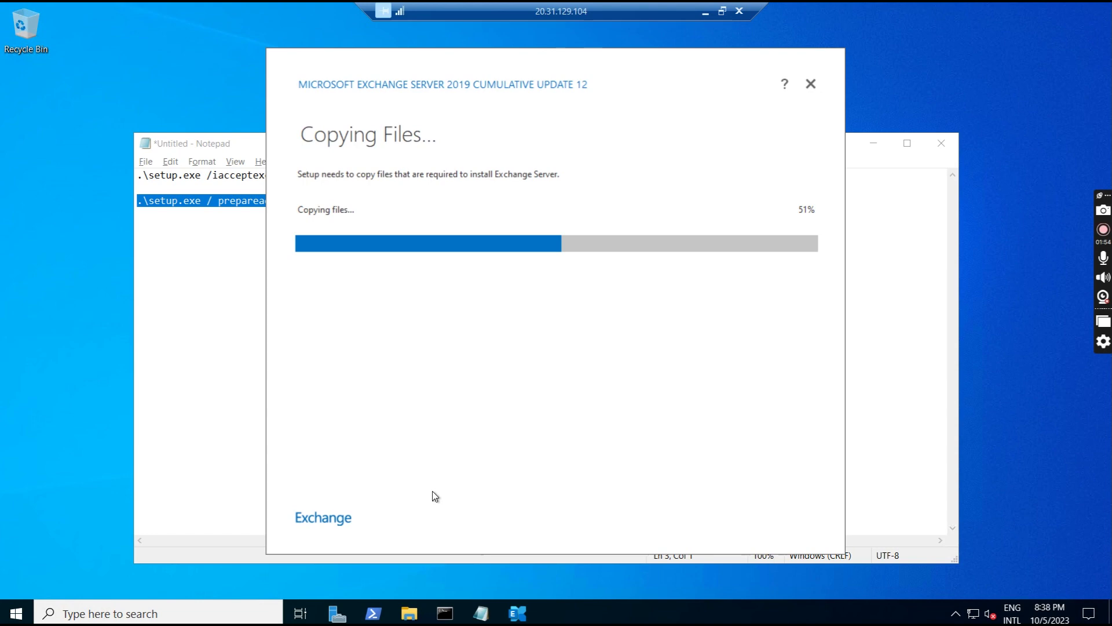
Open Active Directory Users and Computers through Server Manager and display the Microsoft Exchange Security Groups container under joyroute.com.
left_click(338, 613)
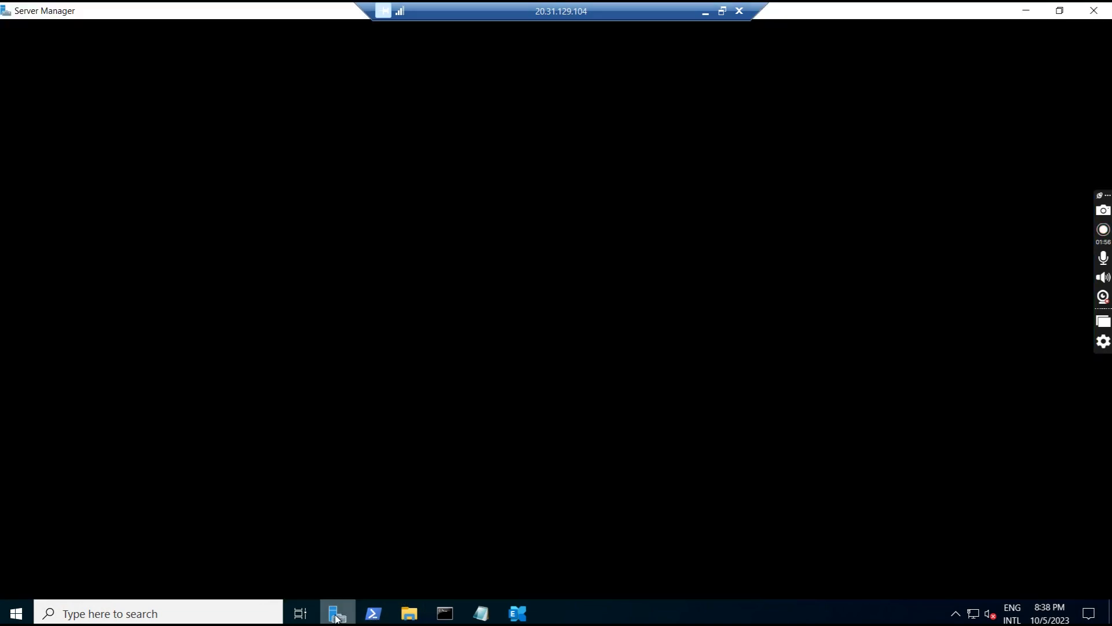
left_click(1007, 43)
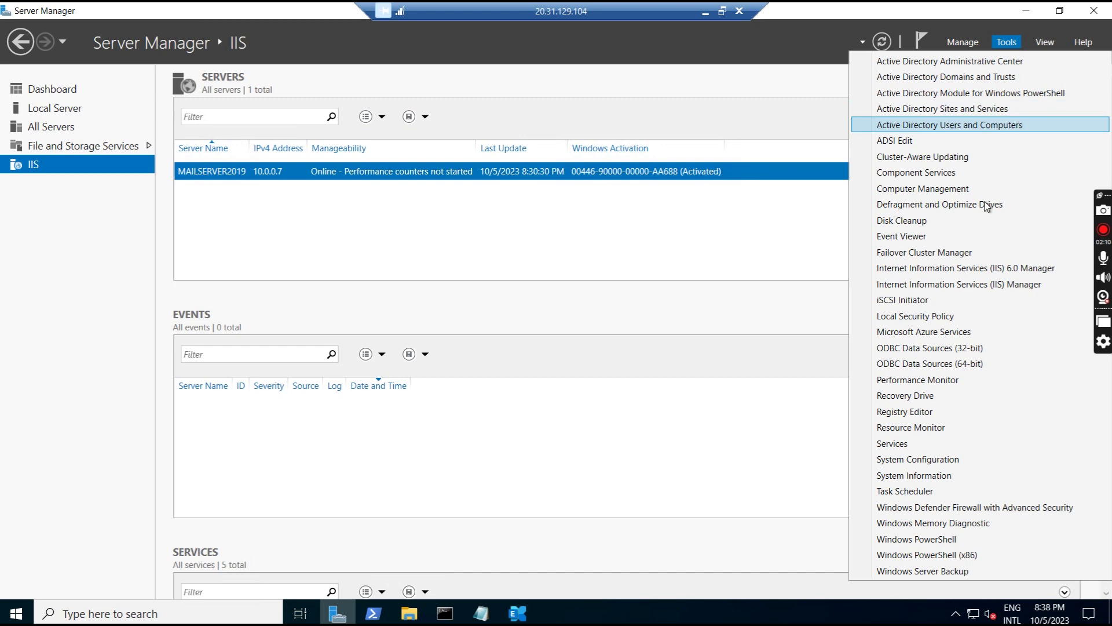
left_click(993, 126)
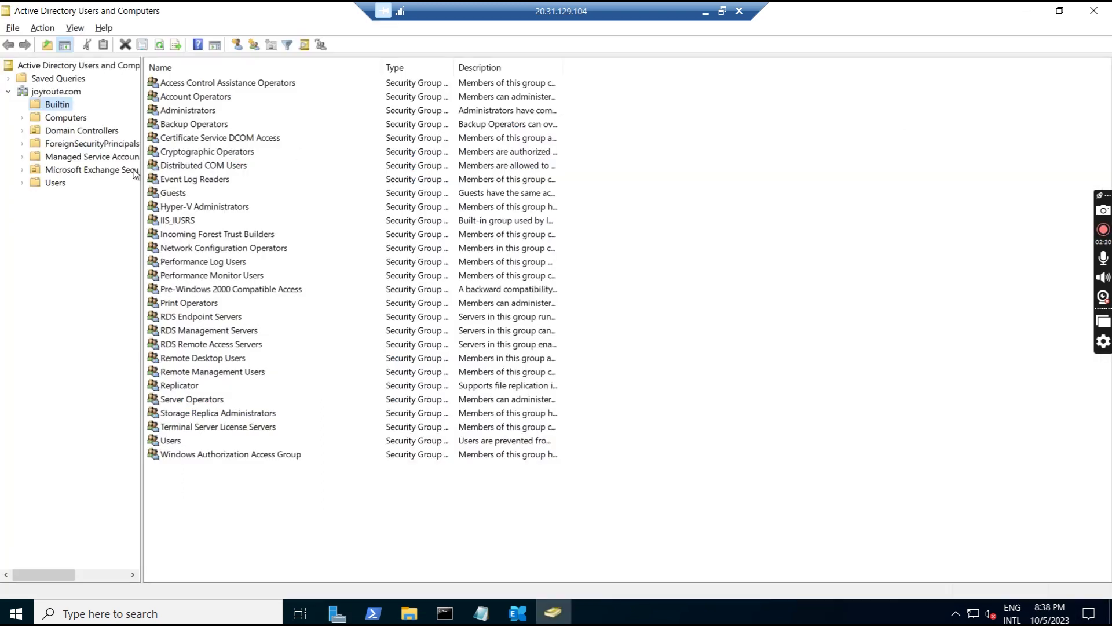
key("Tab")
key("Down")
key("Down")
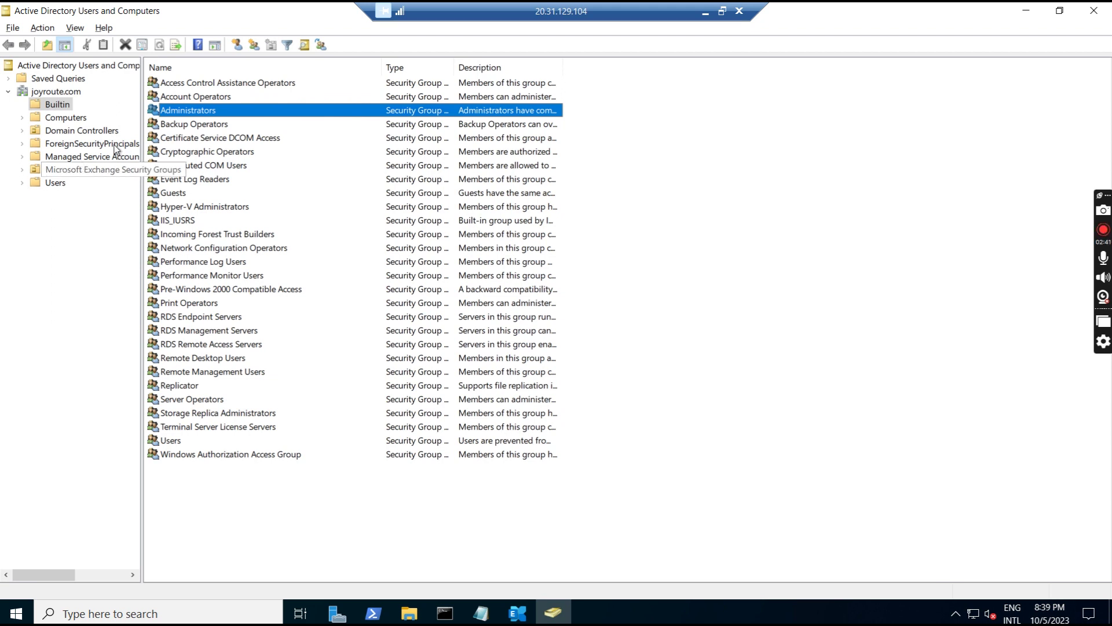
left_click_drag(139, 124, 166, 124)
left_click(106, 171)
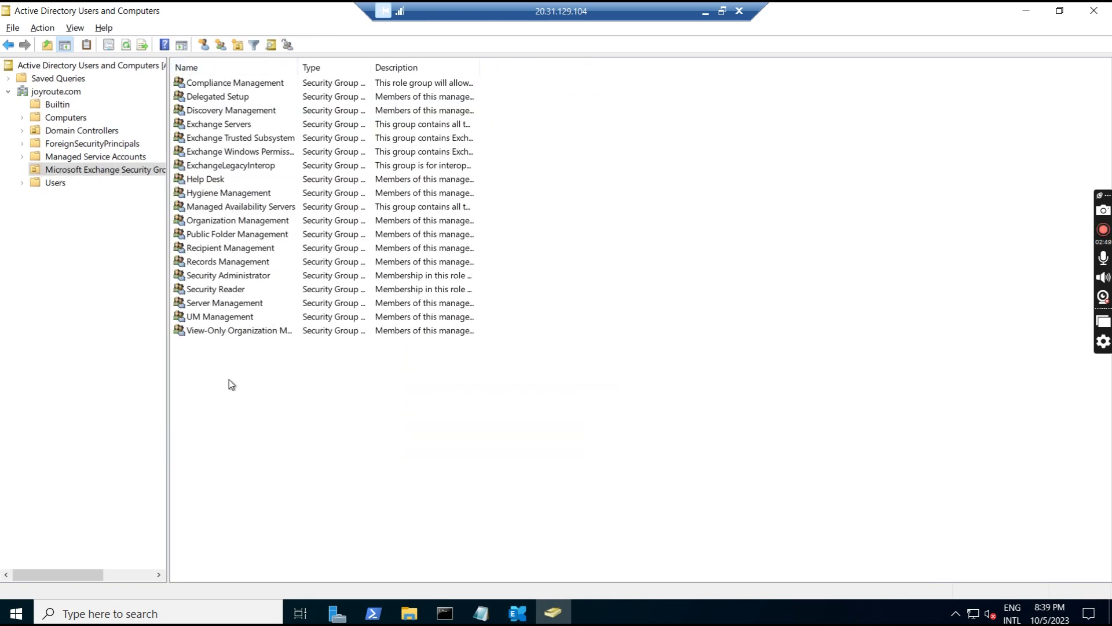
Widen the Name and Type columns and the console tree to read the Exchange security group names and types in full.
left_click_drag(299, 67, 324, 78)
left_click_drag(411, 67, 468, 74)
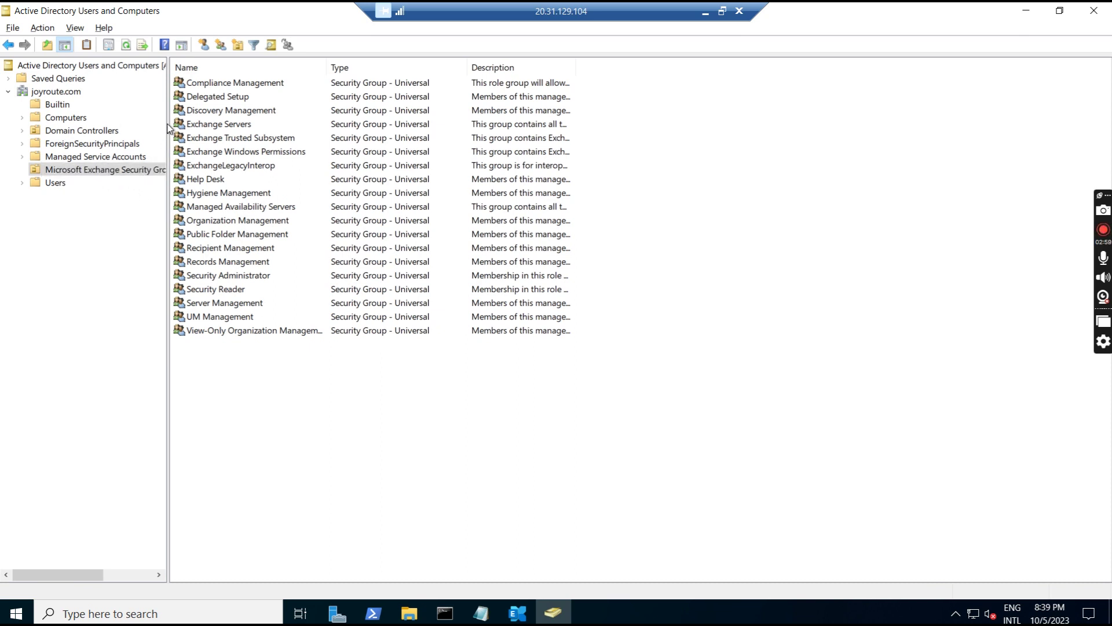
left_click_drag(167, 128, 181, 127)
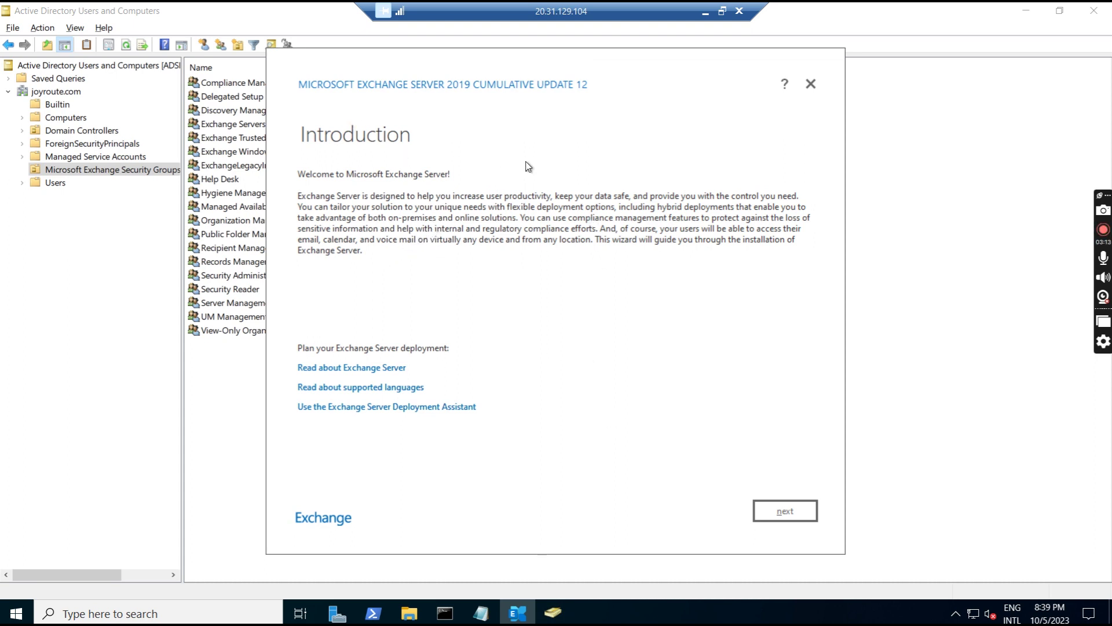
In Exchange Setup, accept the license agreement without sharing diagnostic data and choose not to use recommended settings.
left_click(780, 512)
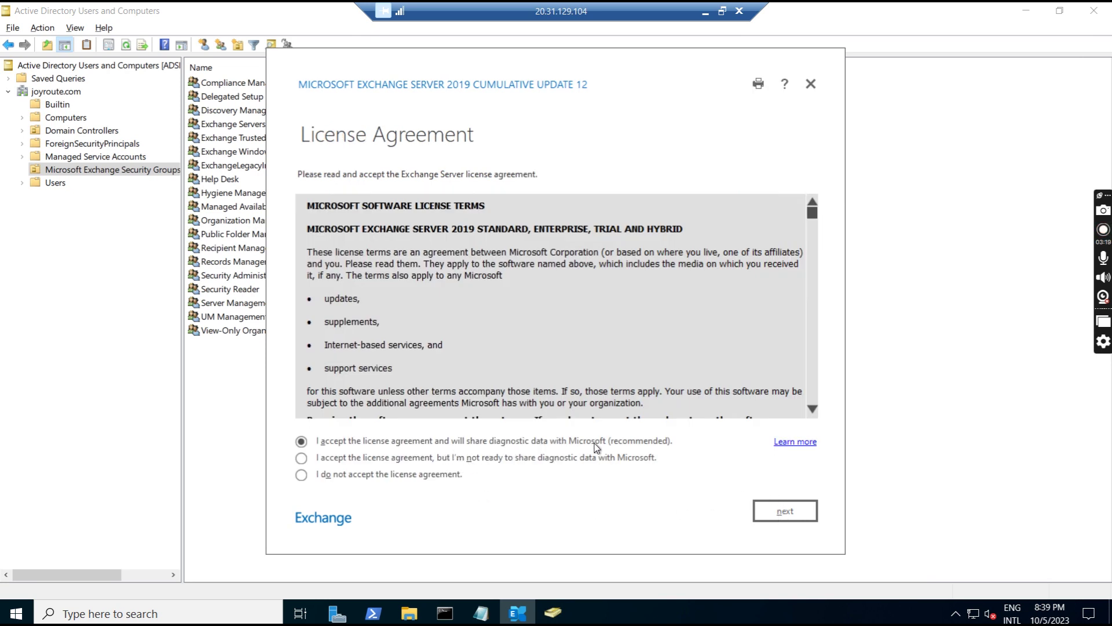
left_click(484, 460)
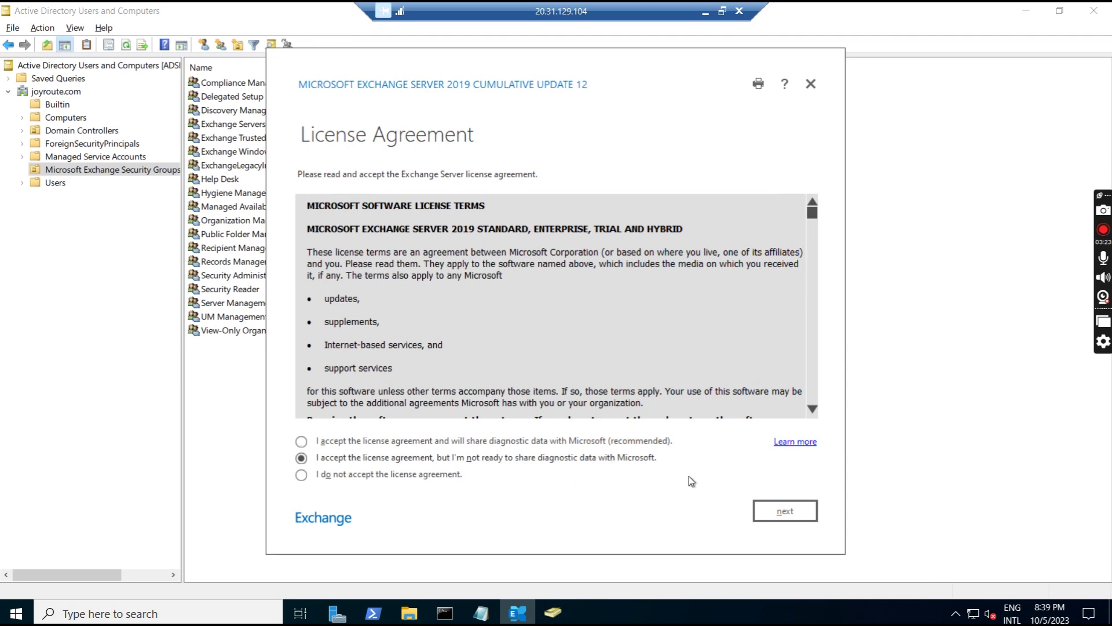
left_click(786, 512)
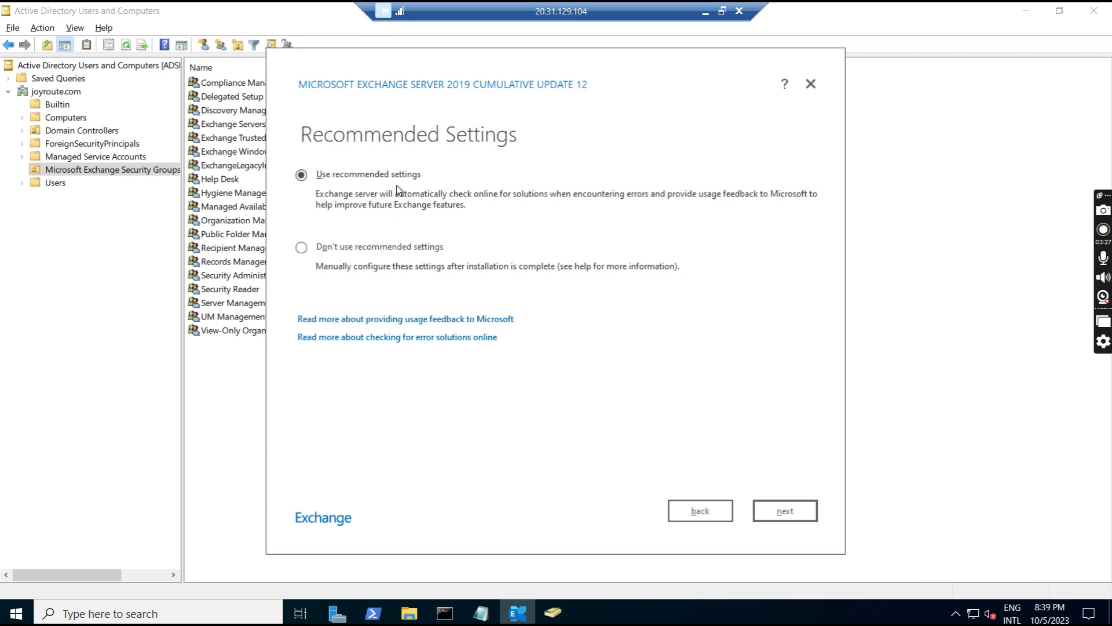
left_click(403, 252)
left_click(794, 516)
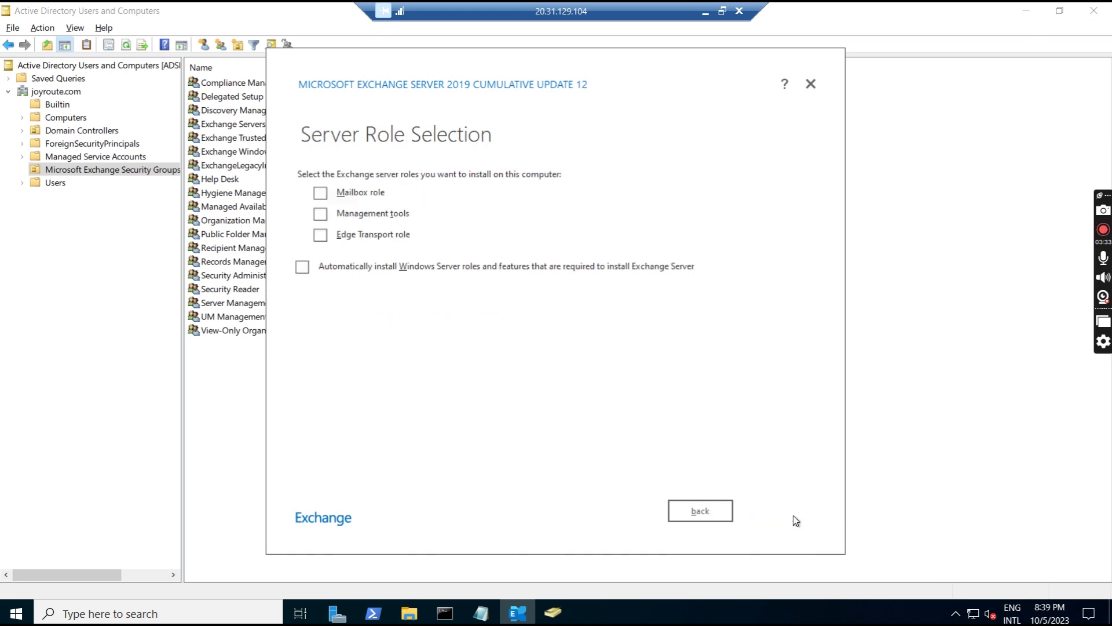
Choose the Mailbox role with the default installation path, and disable malware scanning before proceeding to the readiness checks.
left_click(320, 194)
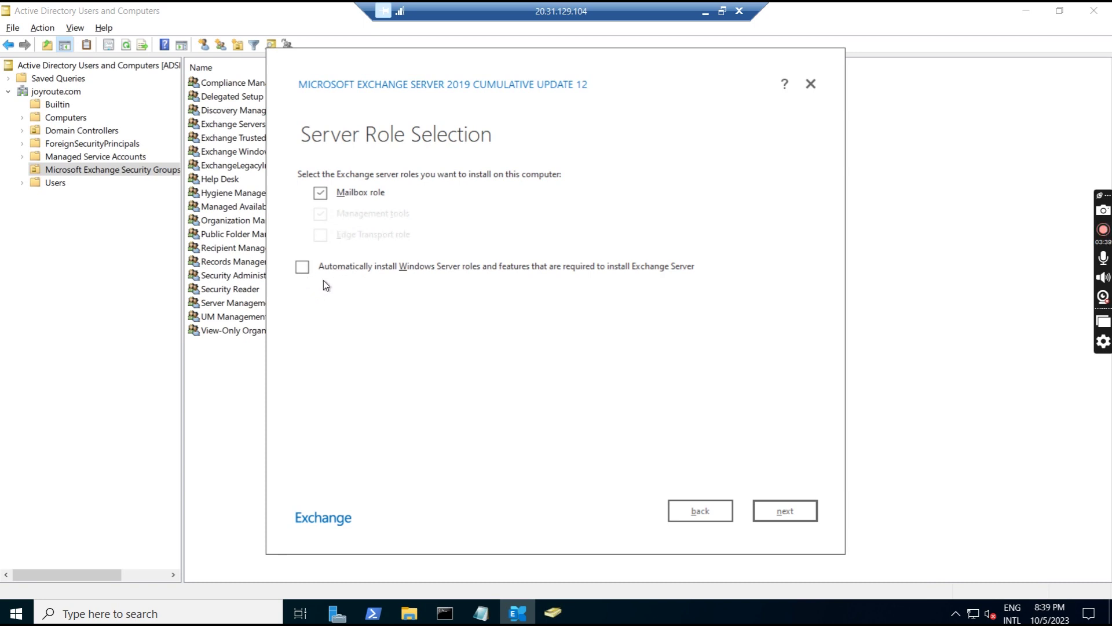
left_click(793, 512)
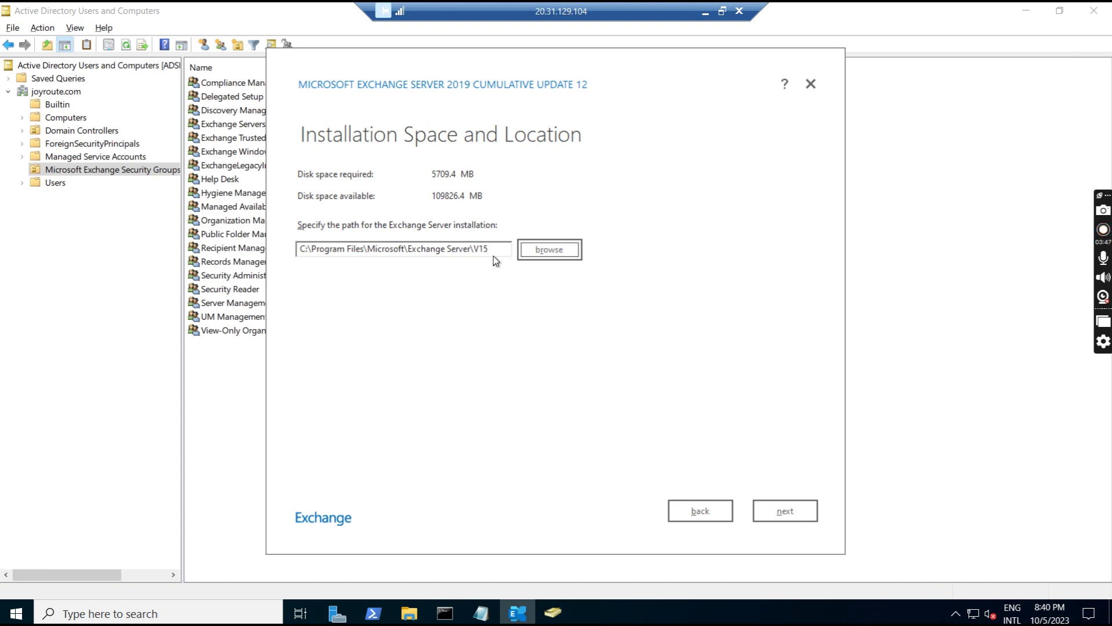
left_click(785, 512)
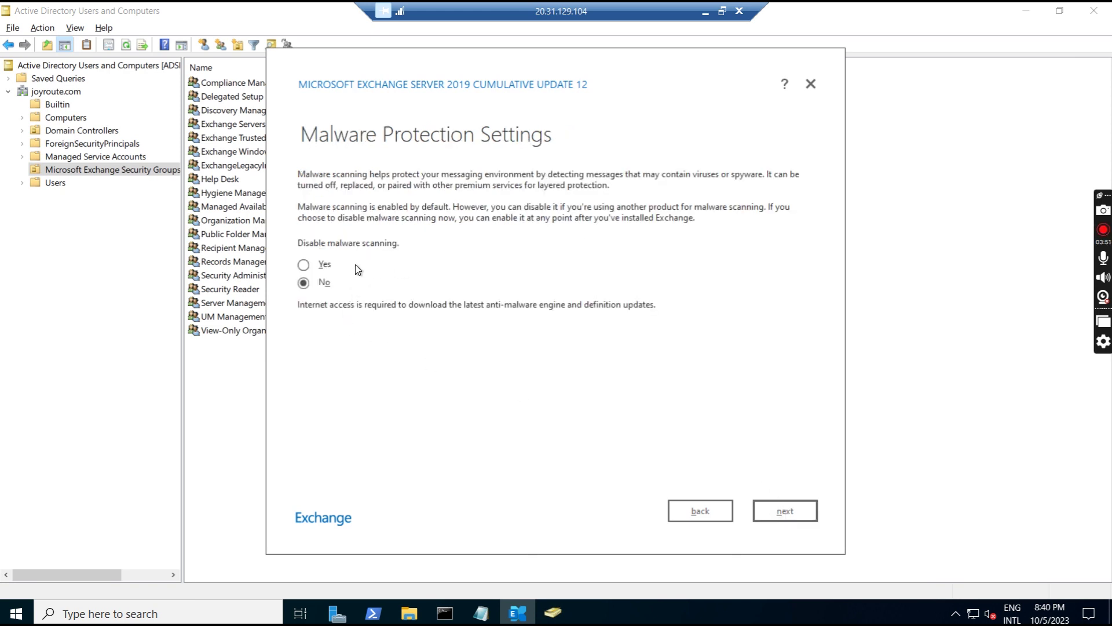
left_click(327, 266)
left_click(795, 513)
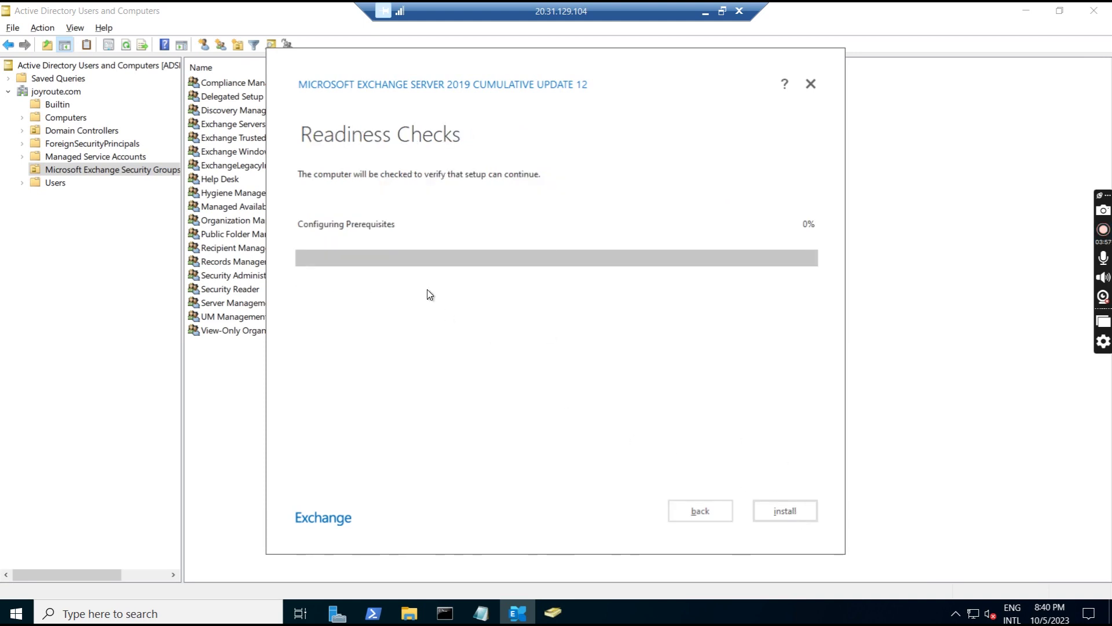
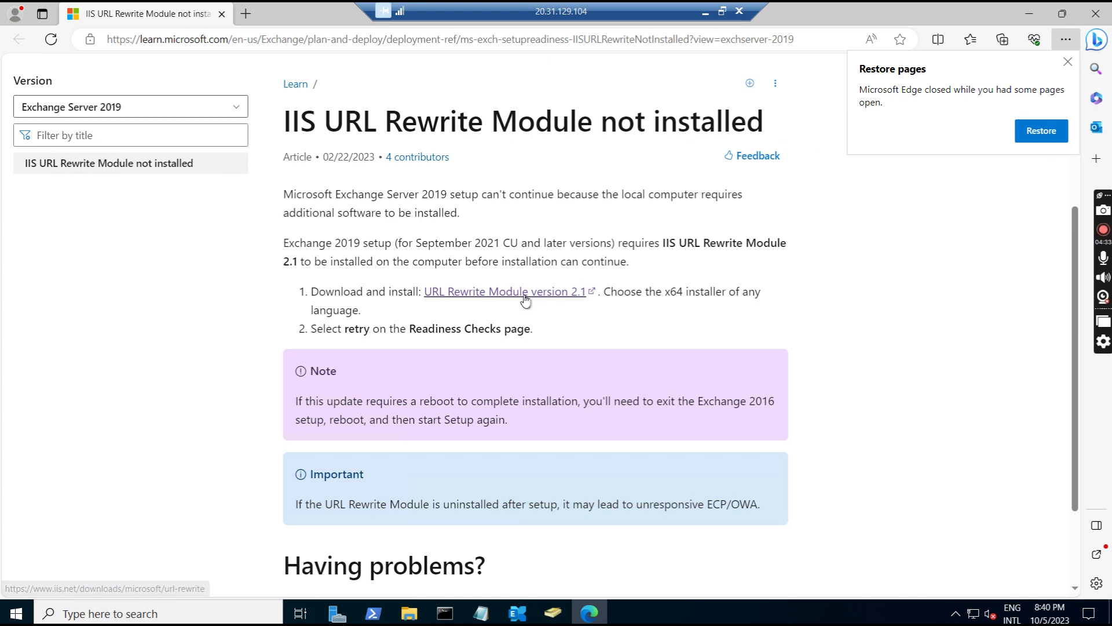
Follow the article's link to URL Rewrite Module version 2.1 and download the English x64 installer.
left_click(525, 292)
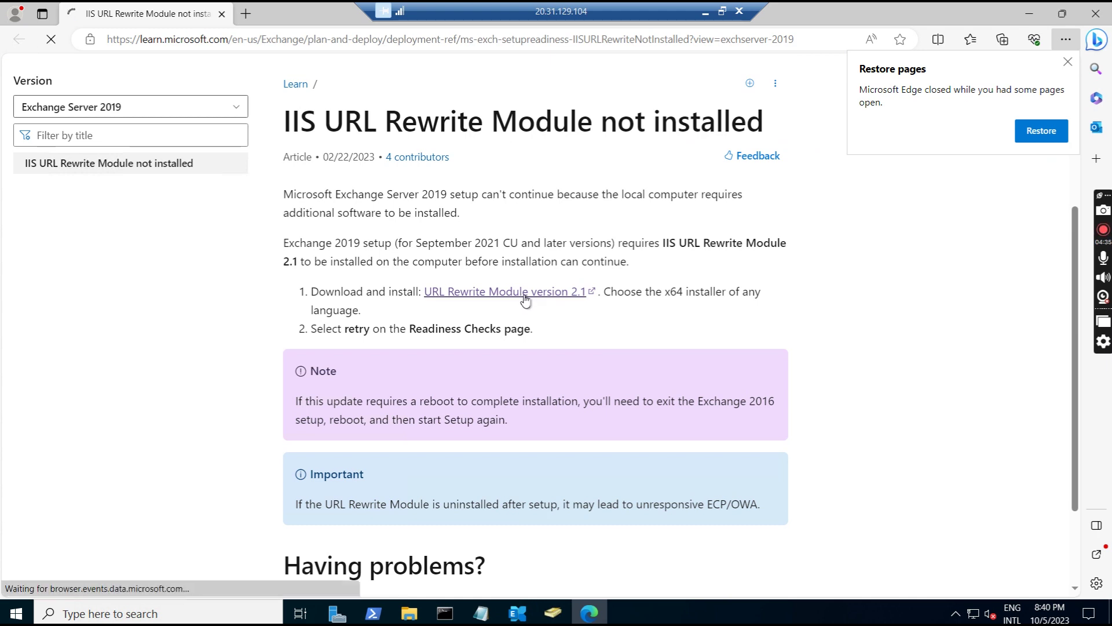
left_click(1068, 62)
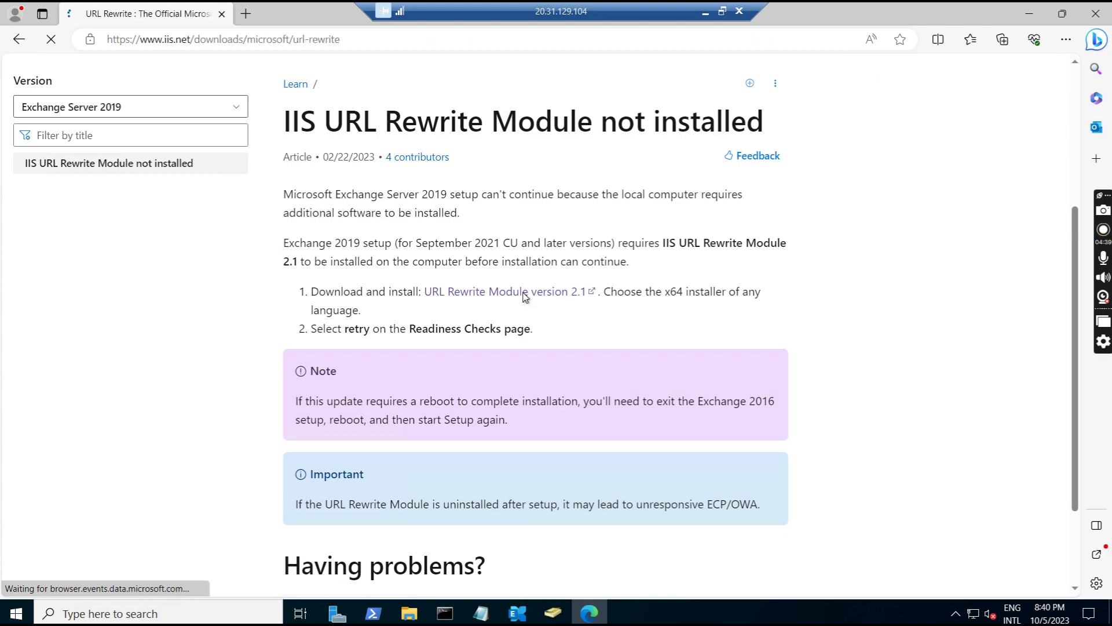
scroll(500, 345, "down", 8)
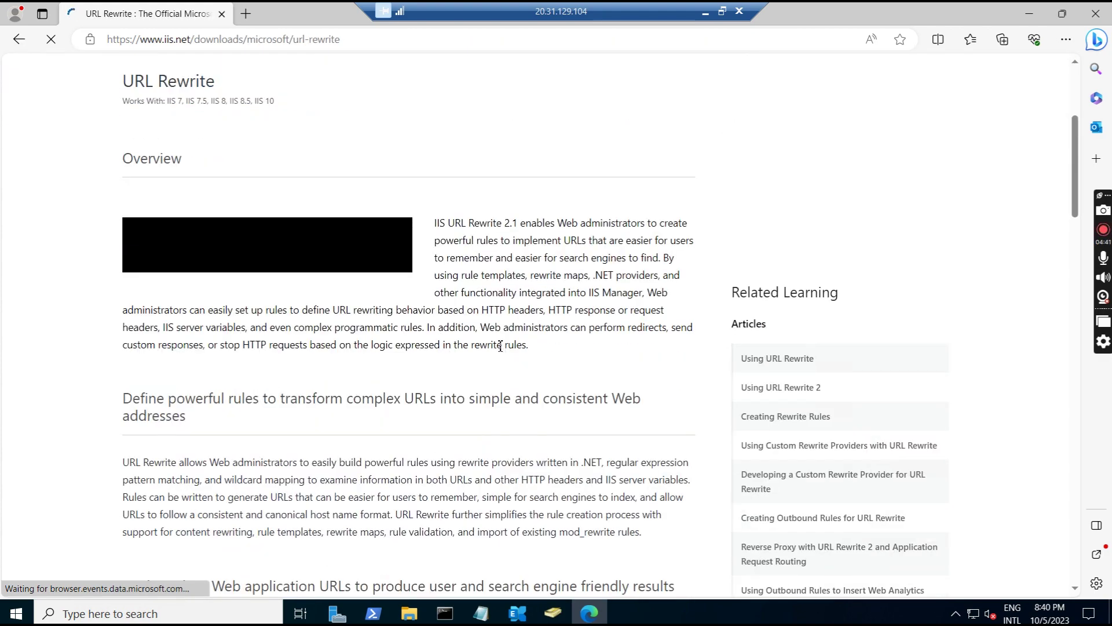
scroll(501, 346, "down", 16)
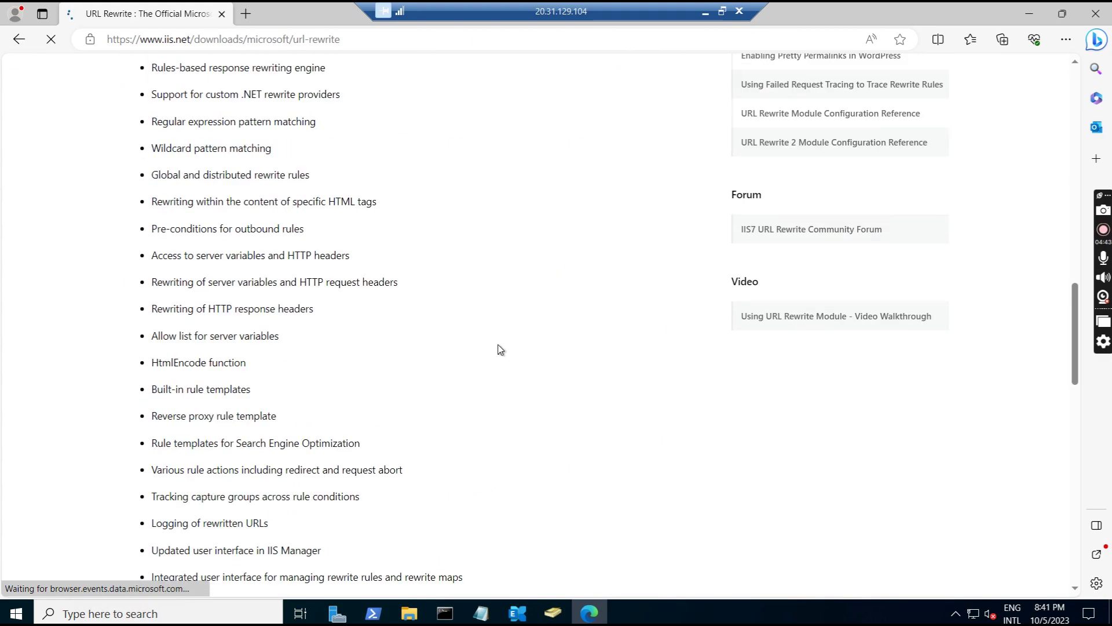
scroll(501, 349, "down", 7)
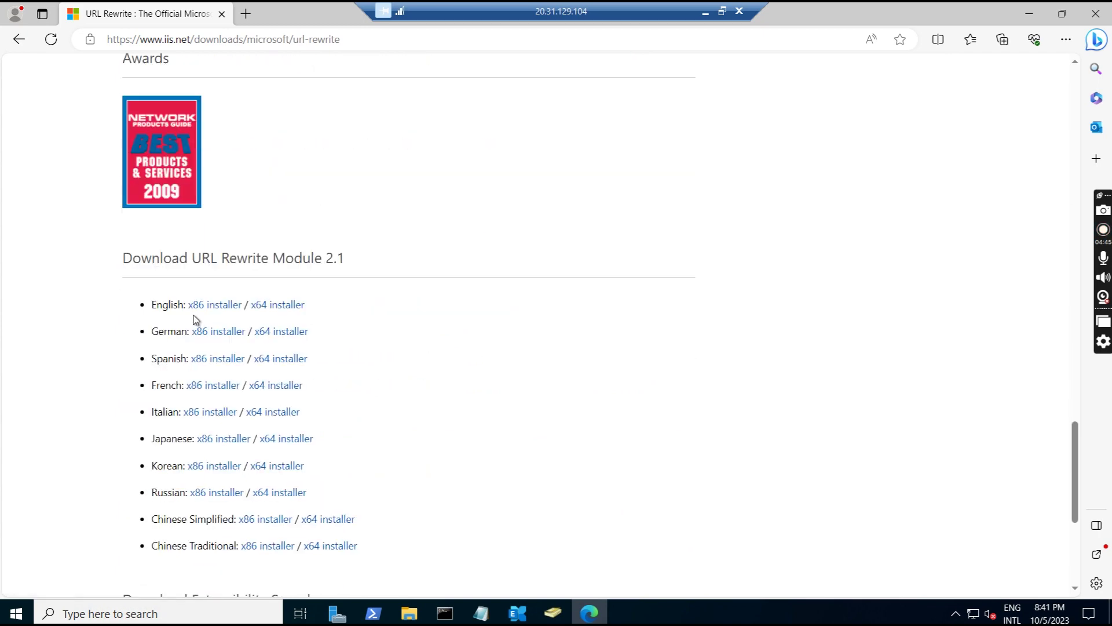
left_click(282, 309)
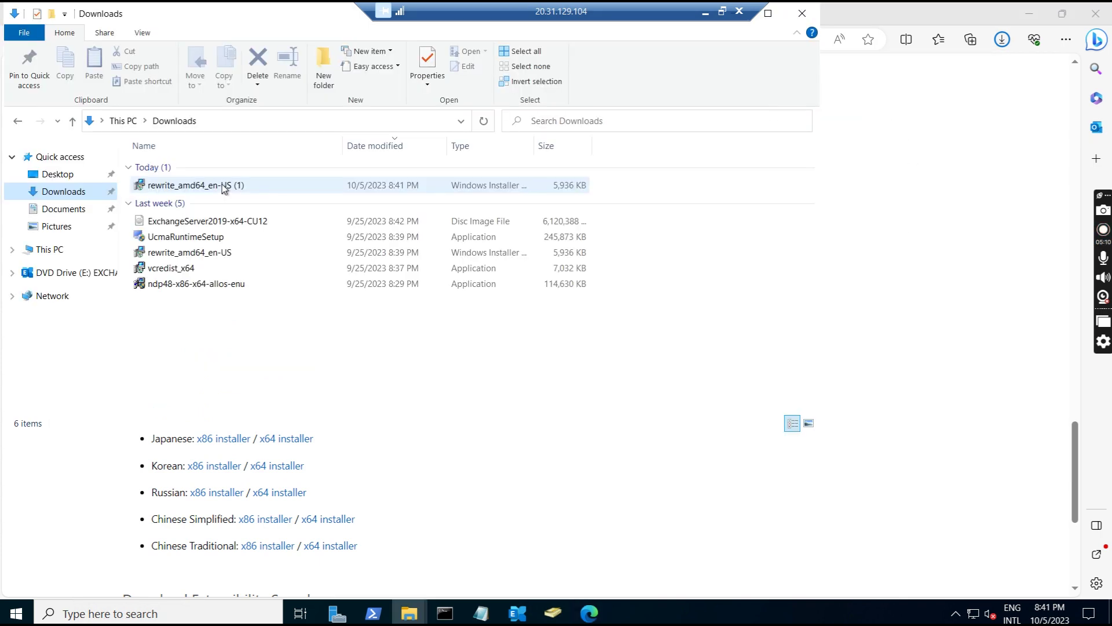
Install IIS URL Rewrite Module 2 from the downloaded rewrite_amd64_en-US (1) package, accepting the license terms and allowing the device changes.
left_click(221, 184)
right_click(223, 182)
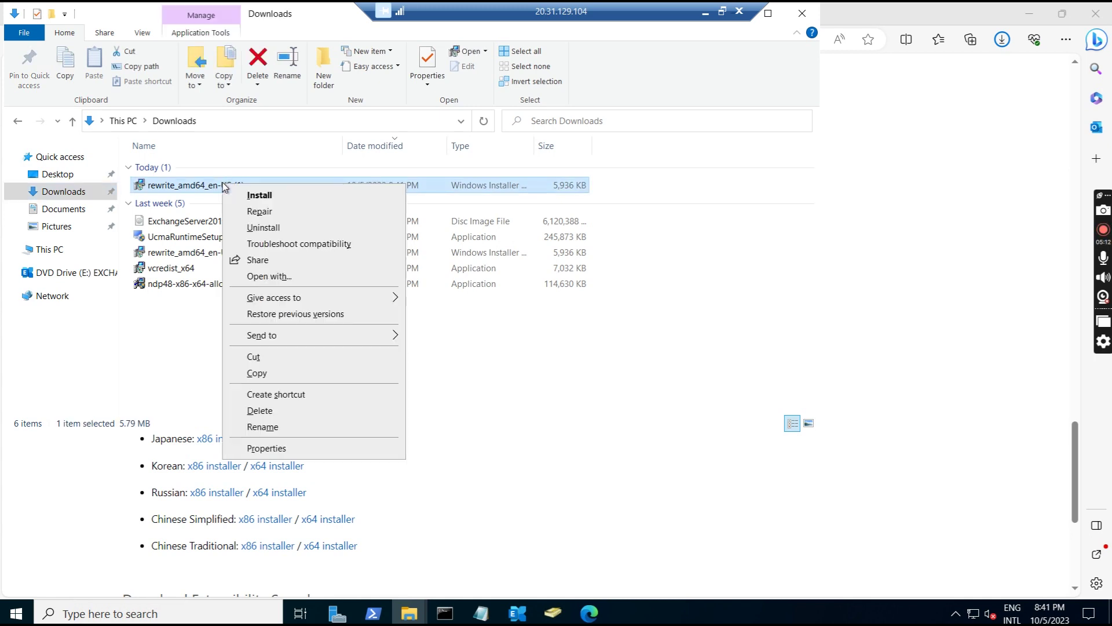
left_click(283, 196)
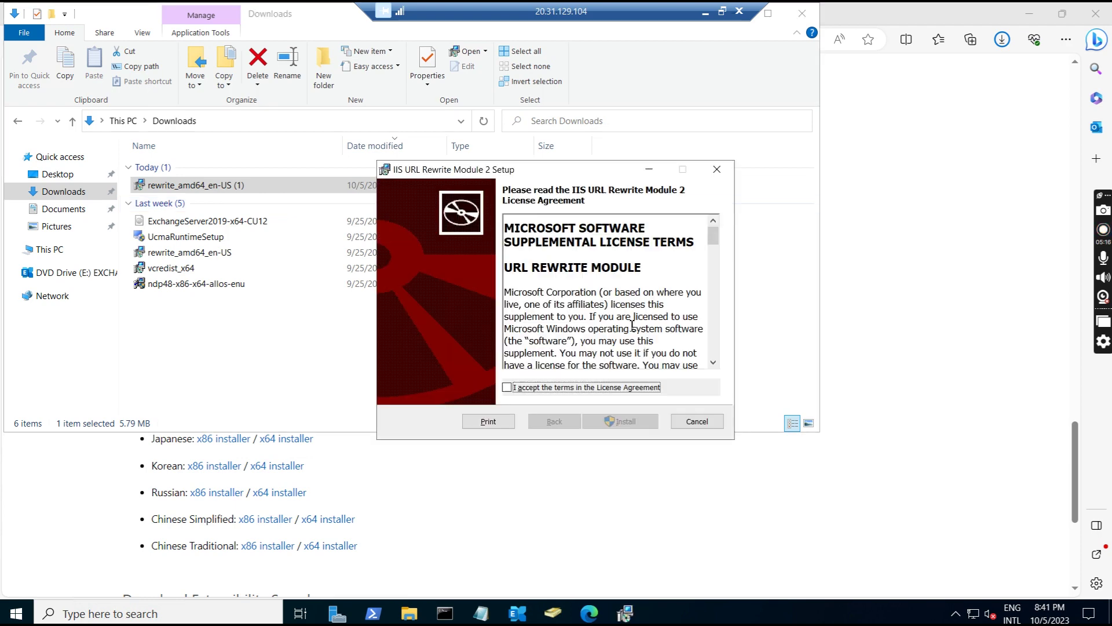
left_click(508, 387)
left_click(631, 425)
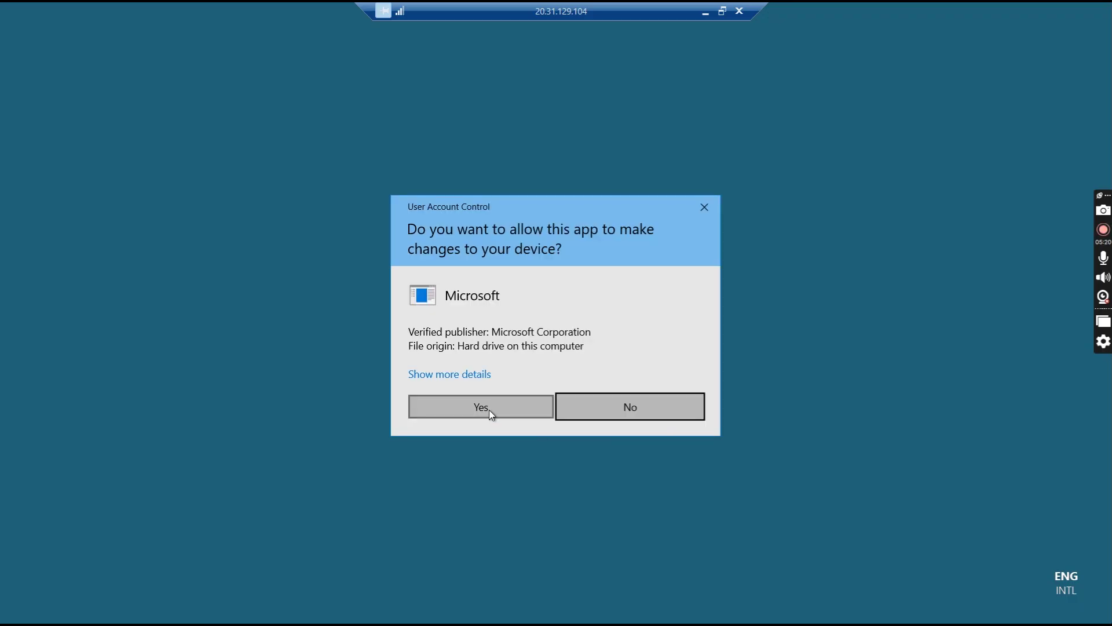
left_click(489, 410)
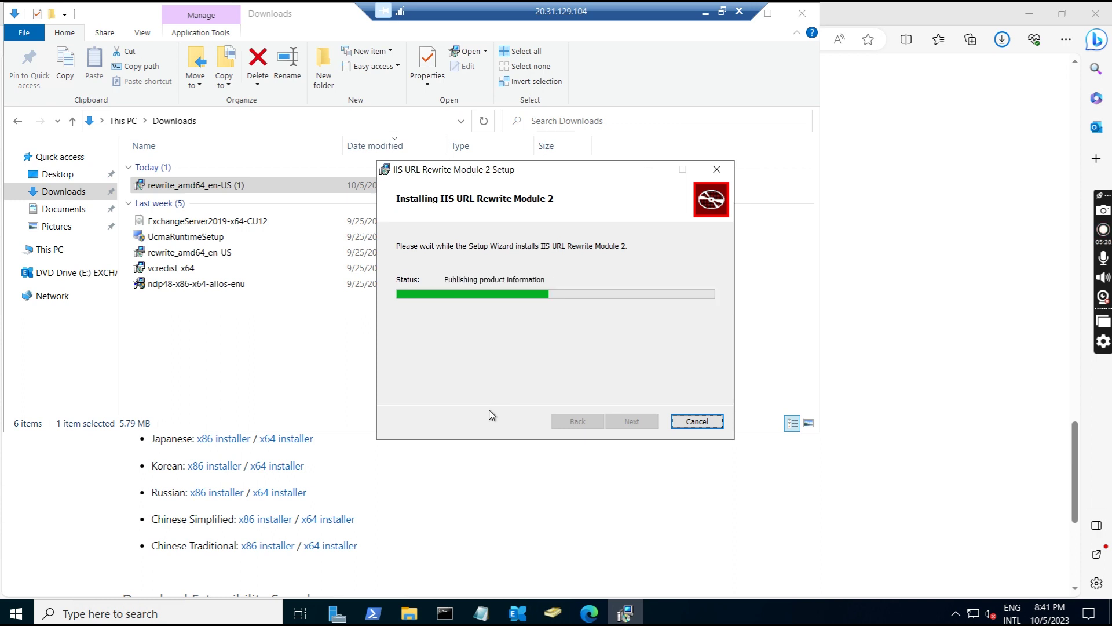
left_click(631, 421)
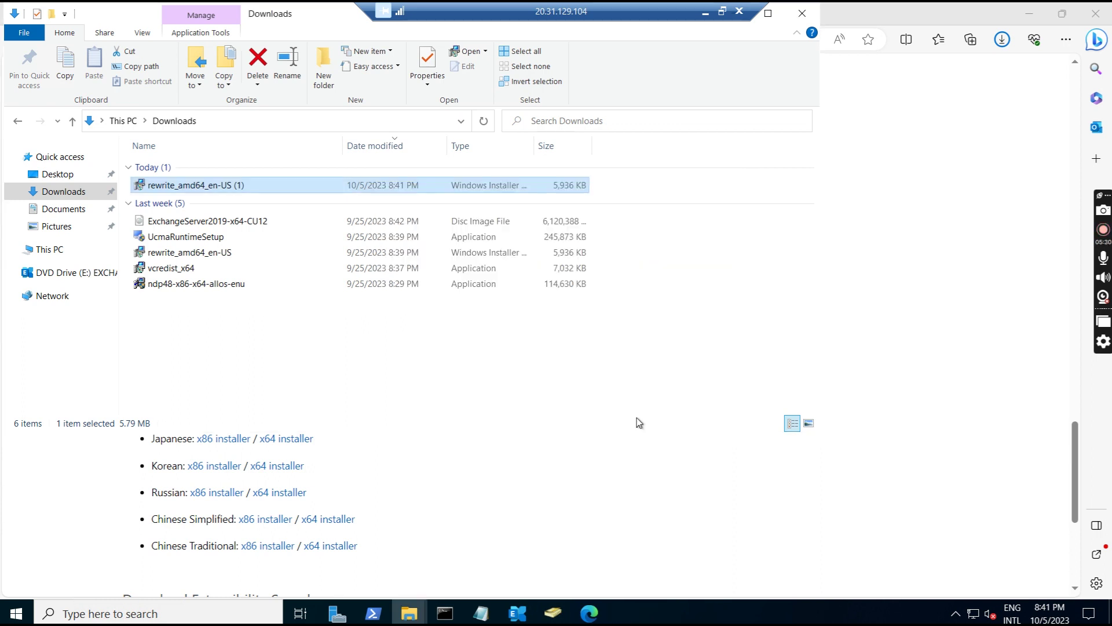
Return to Exchange Setup, retry the readiness checks and start the Exchange Server 2019 CU12 installation.
left_click(520, 614)
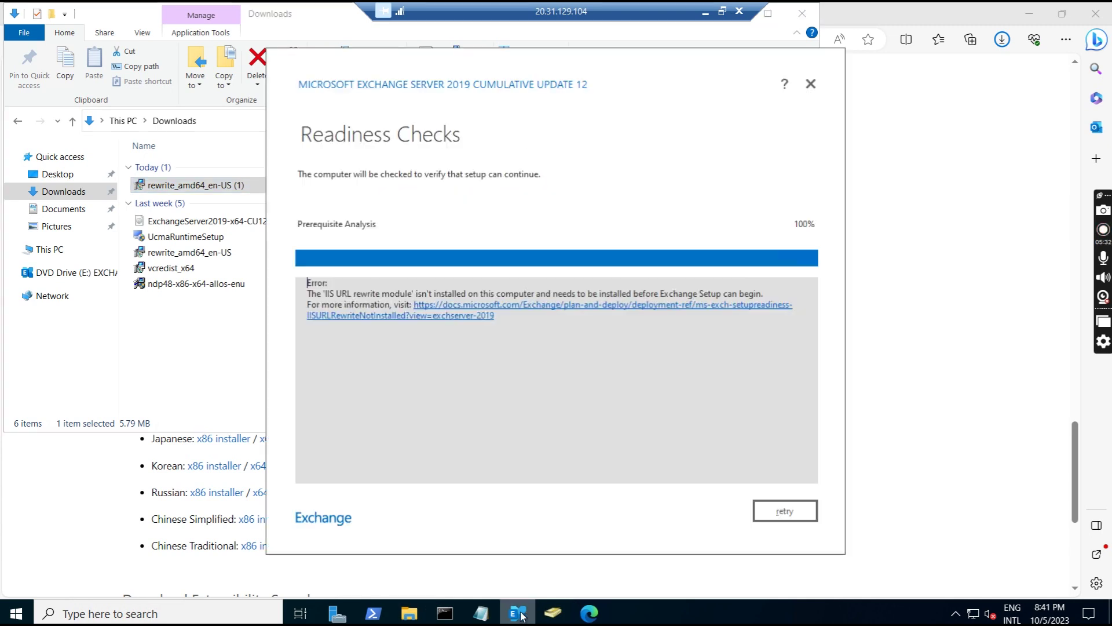
left_click(785, 511)
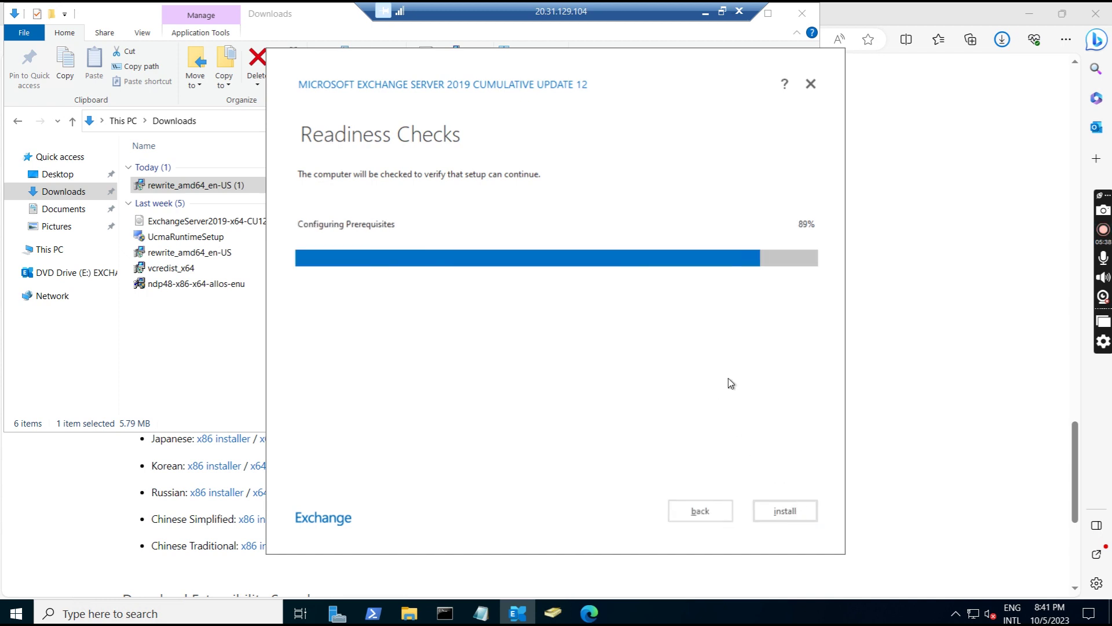
left_click_drag(571, 67, 498, 84)
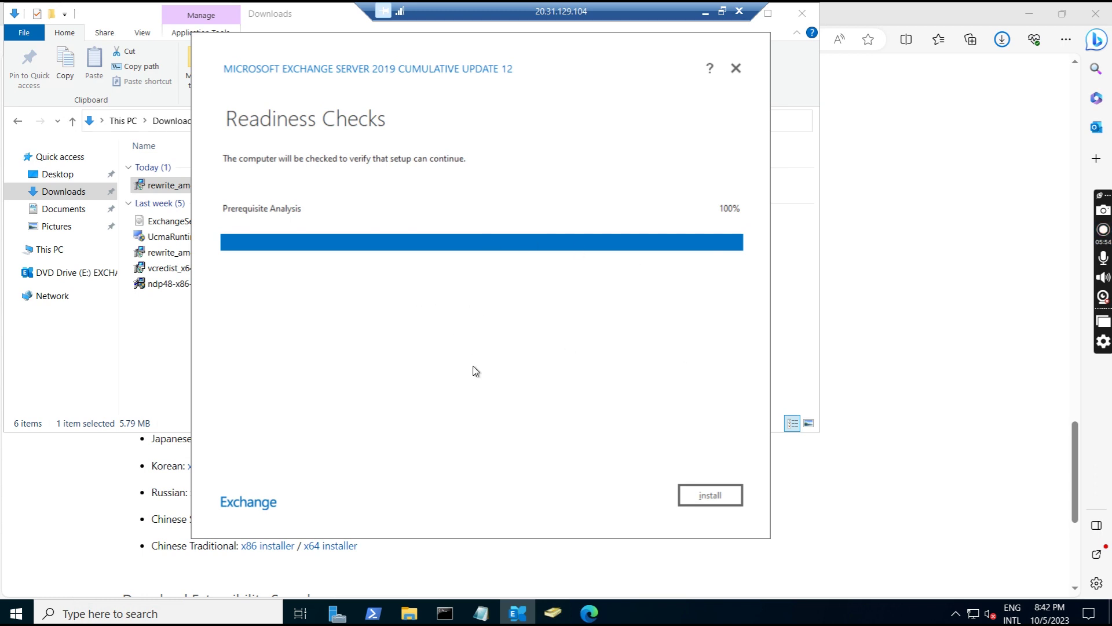
left_click(720, 497)
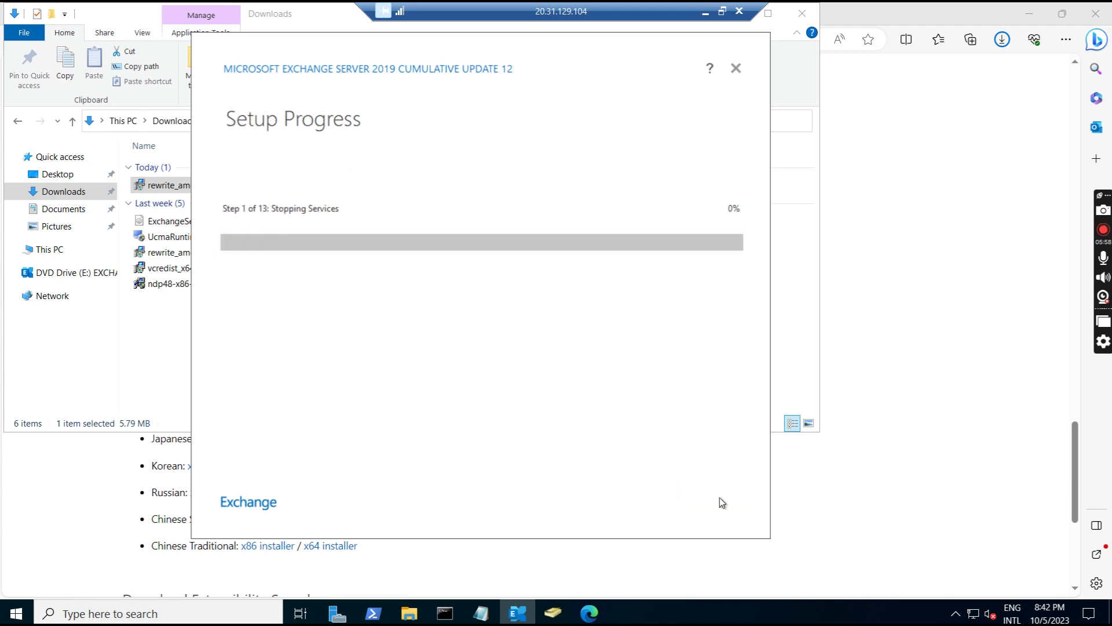